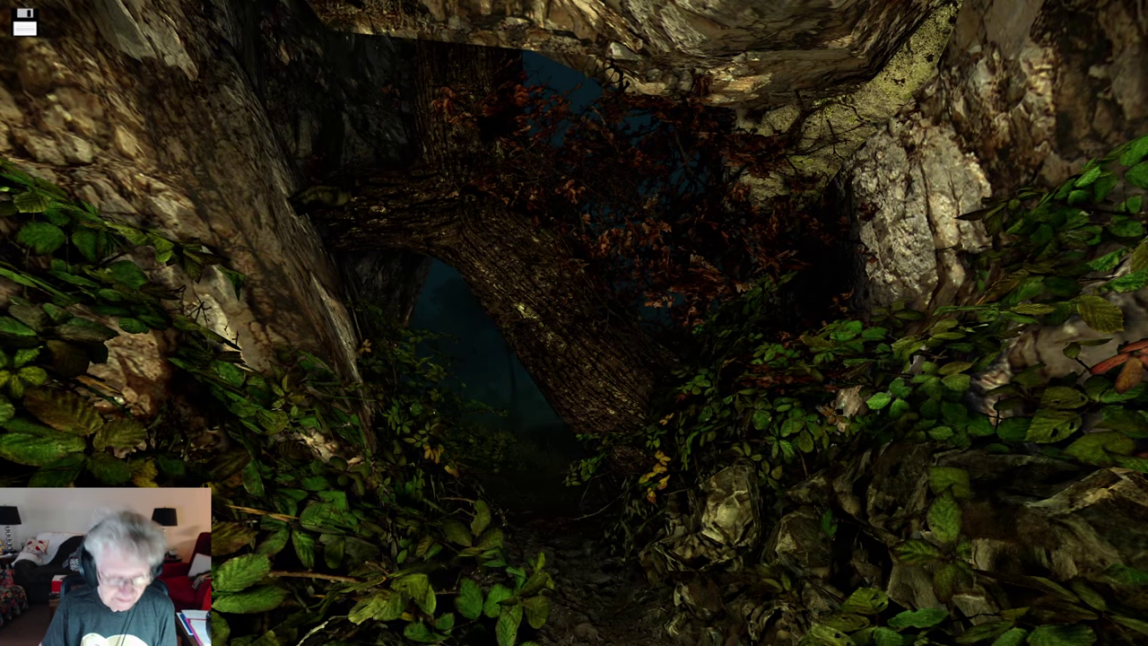
pyautogui.press('w')
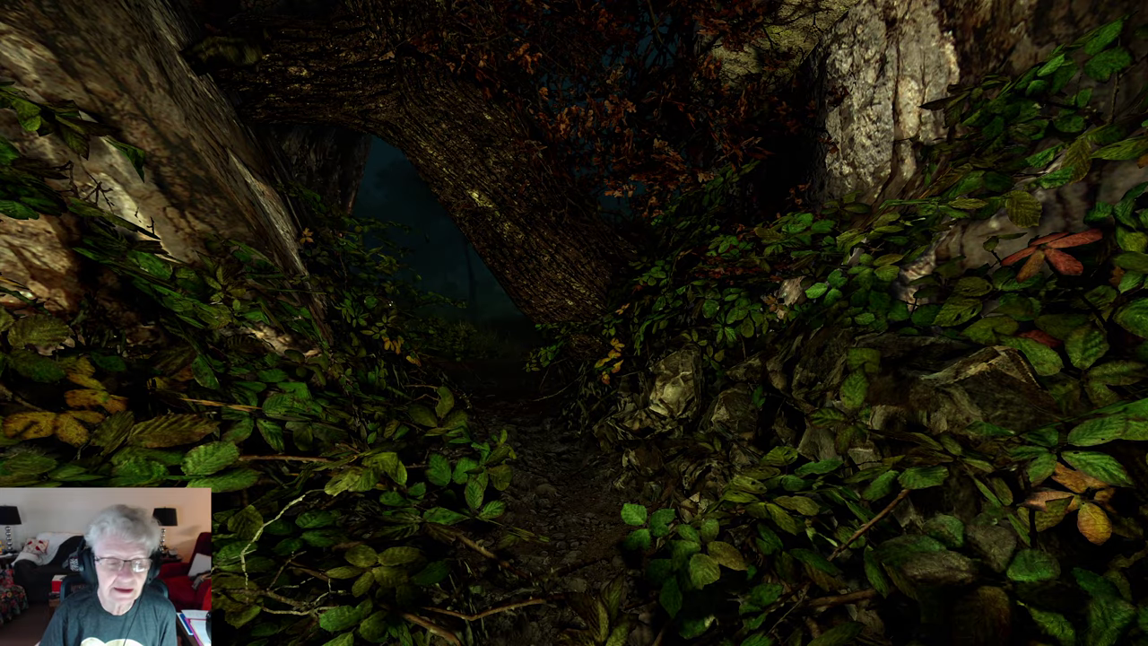
pyautogui.press('w')
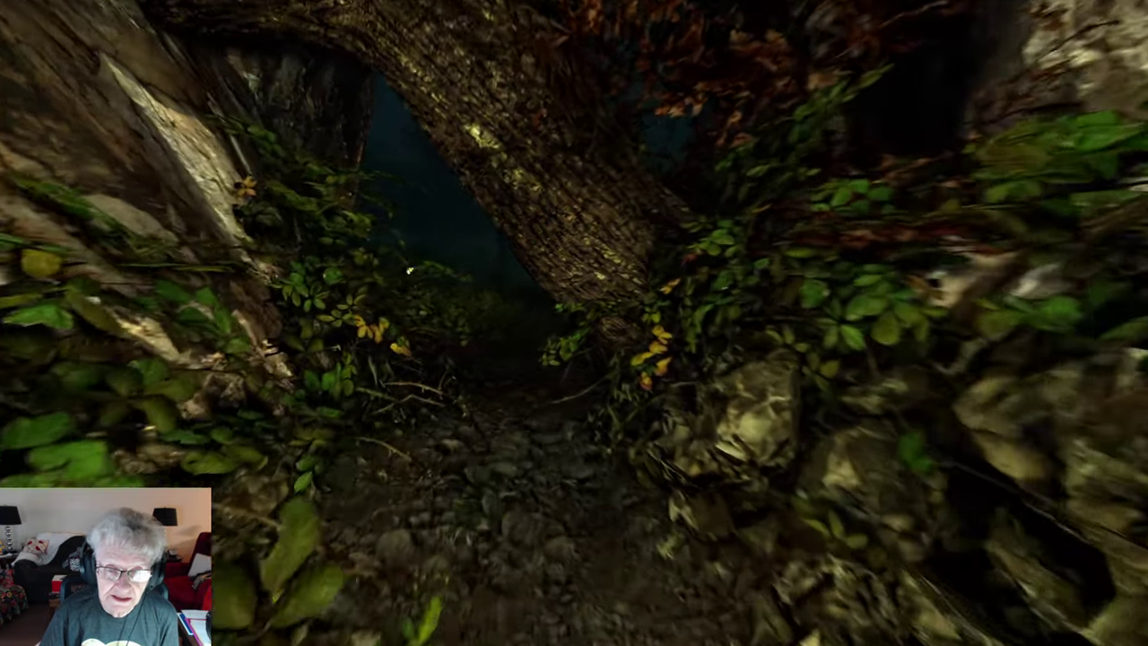
pyautogui.press('w')
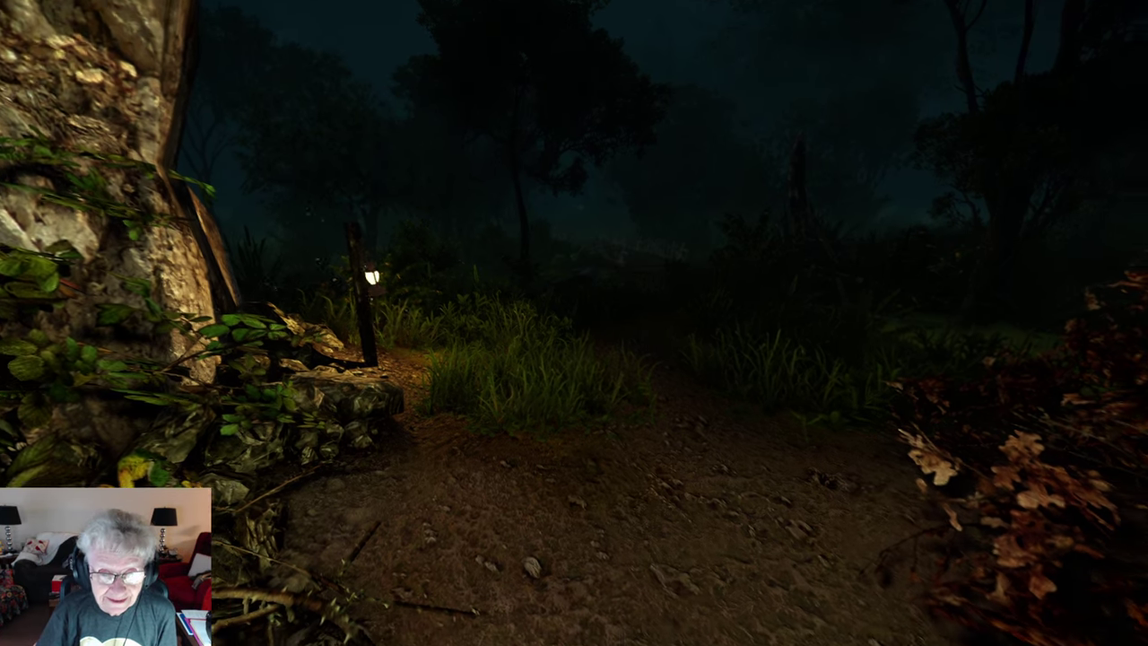
pyautogui.press('w')
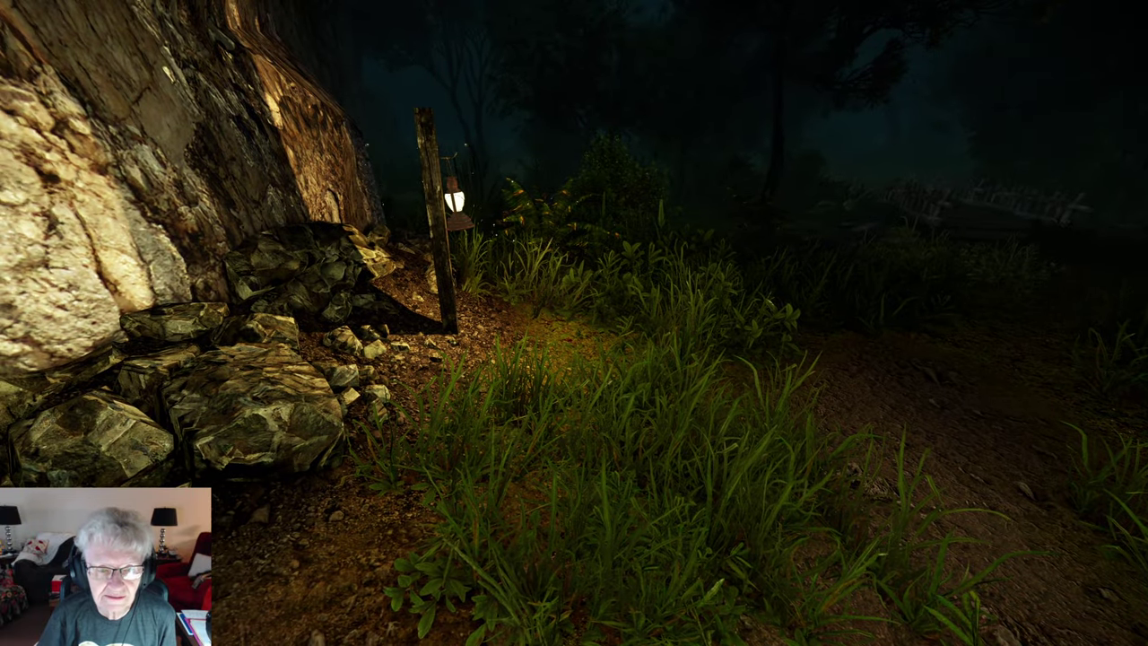
pyautogui.press('w')
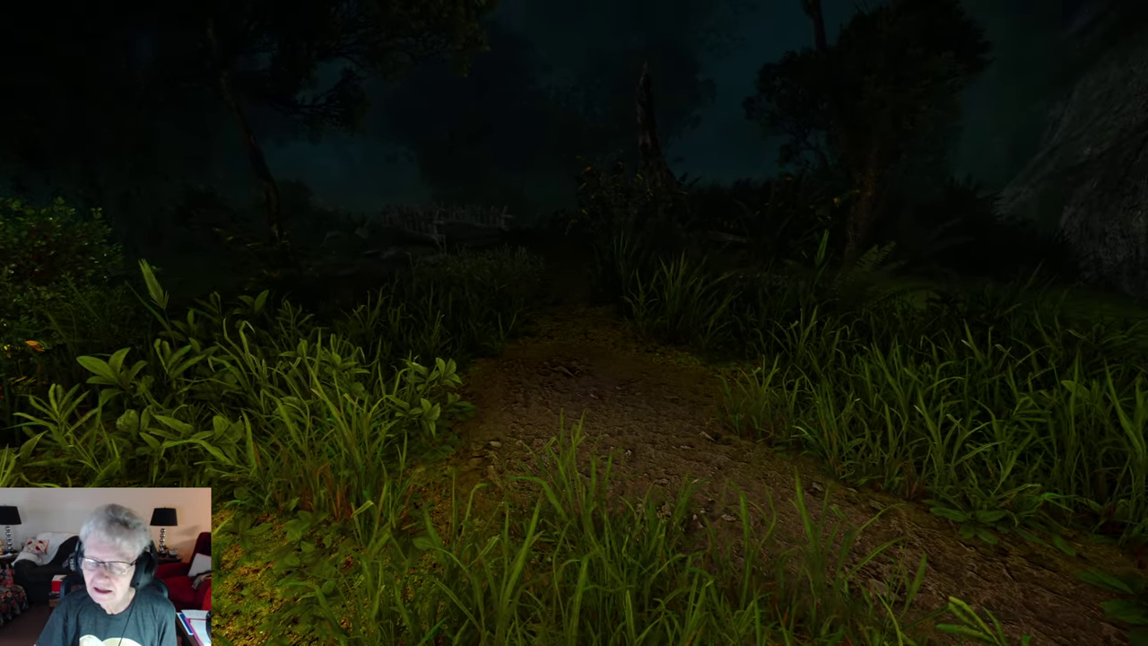
pyautogui.press('w')
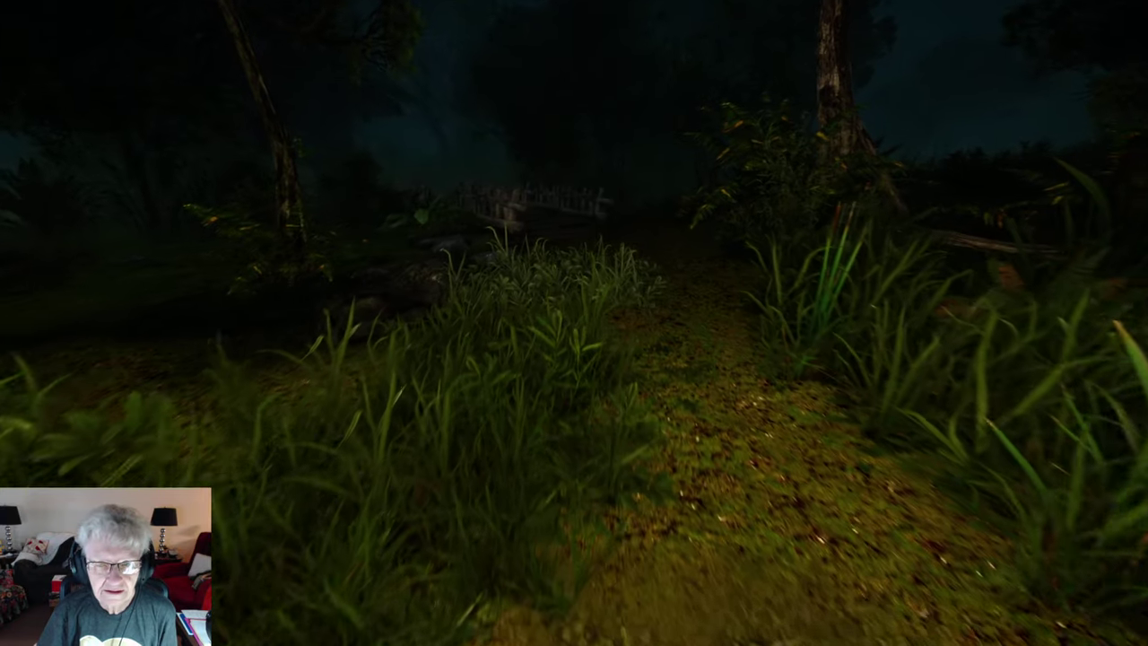
pyautogui.press('w')
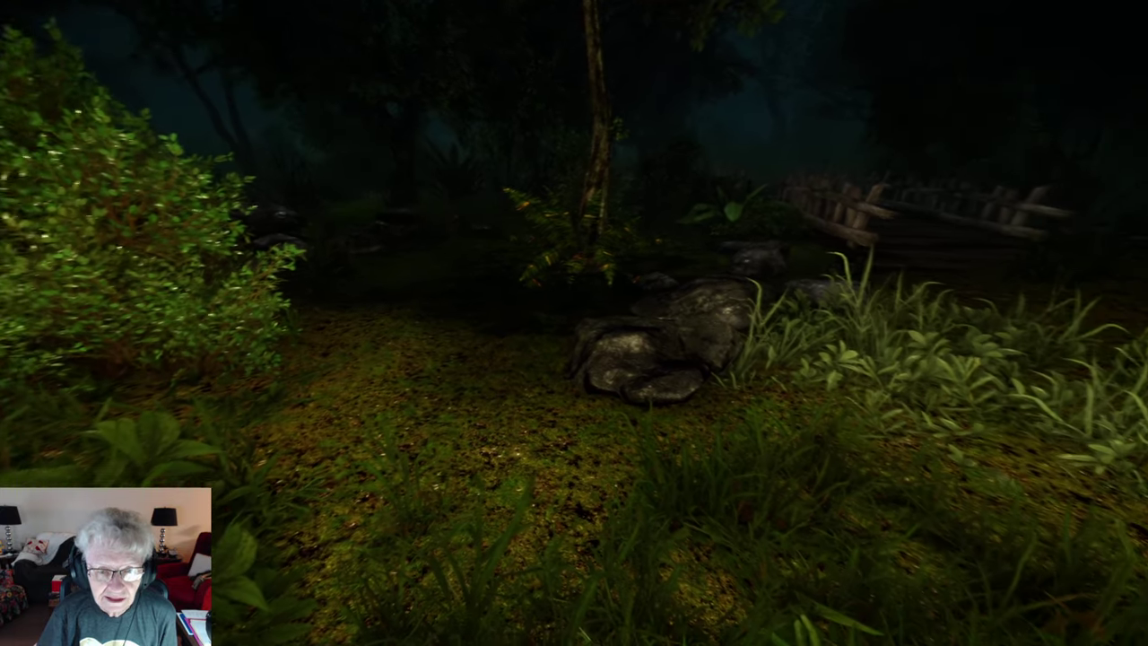
pyautogui.press('w')
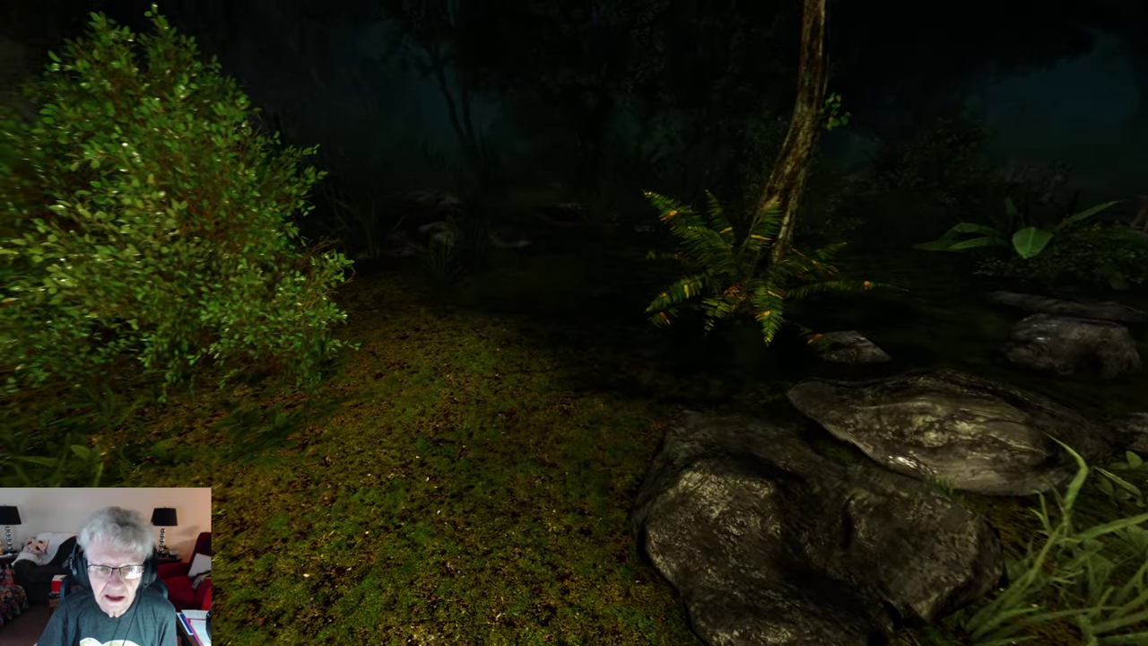
pyautogui.press('w')
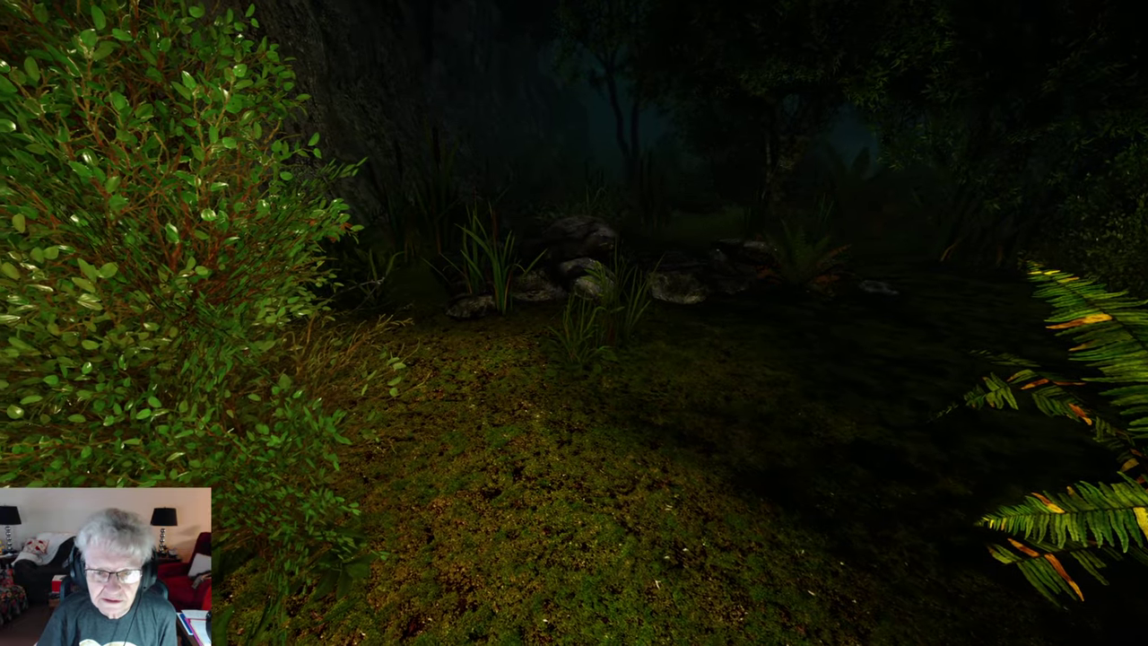
pyautogui.press('w')
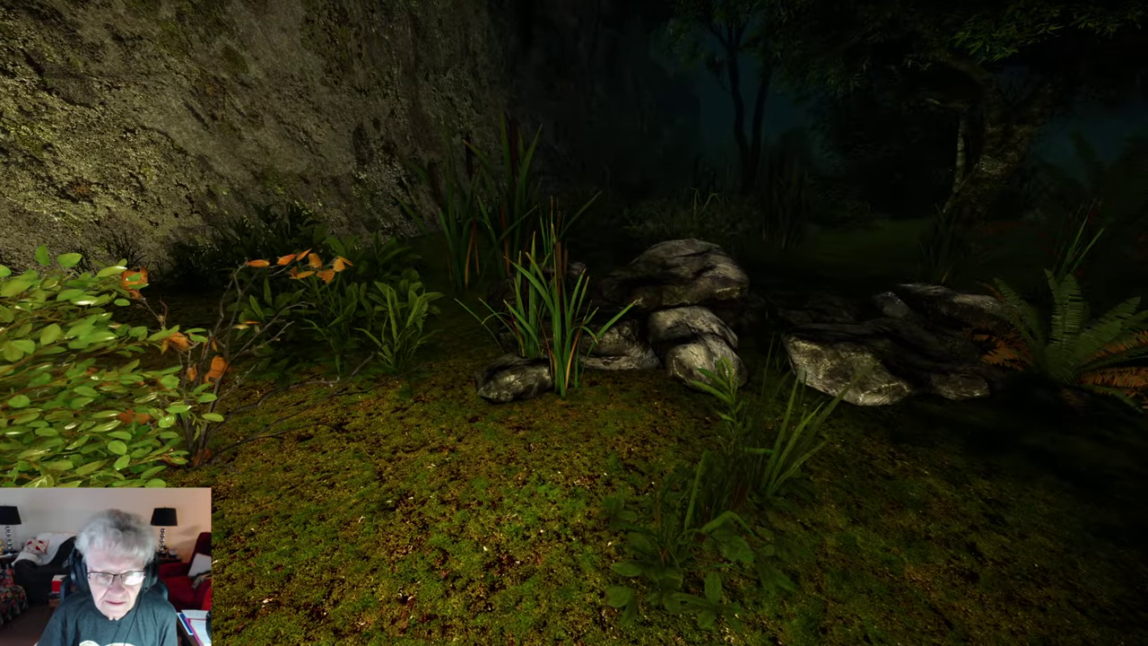
pyautogui.press('w')
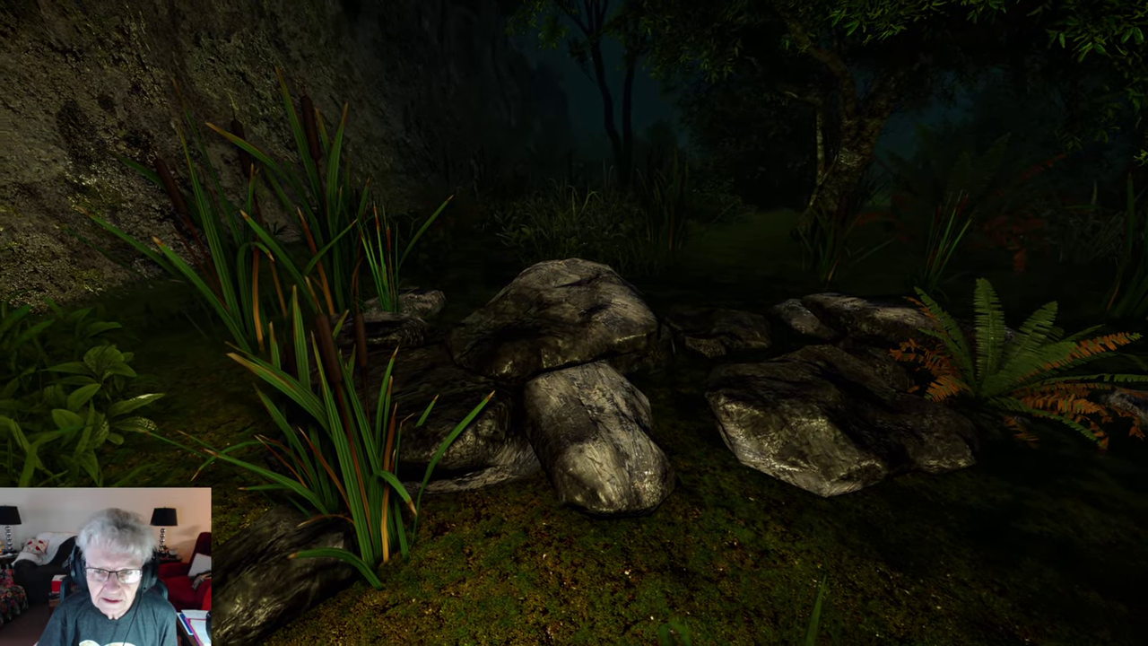
pyautogui.press('w')
pyautogui.press('w')
pyautogui.press('w')
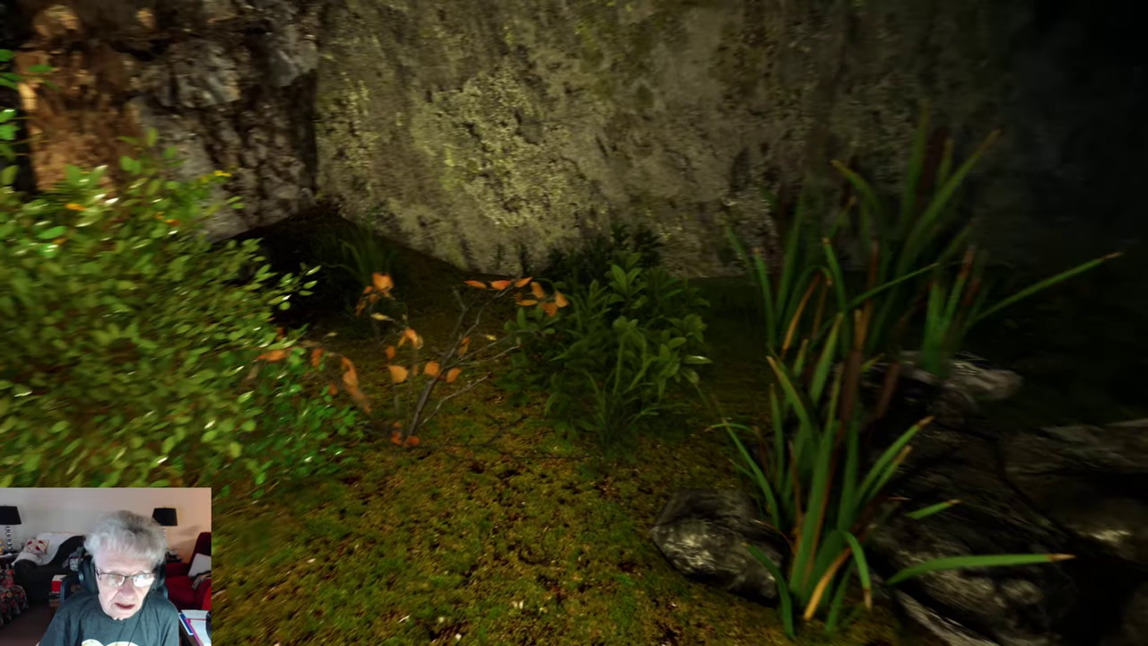
pyautogui.press('w')
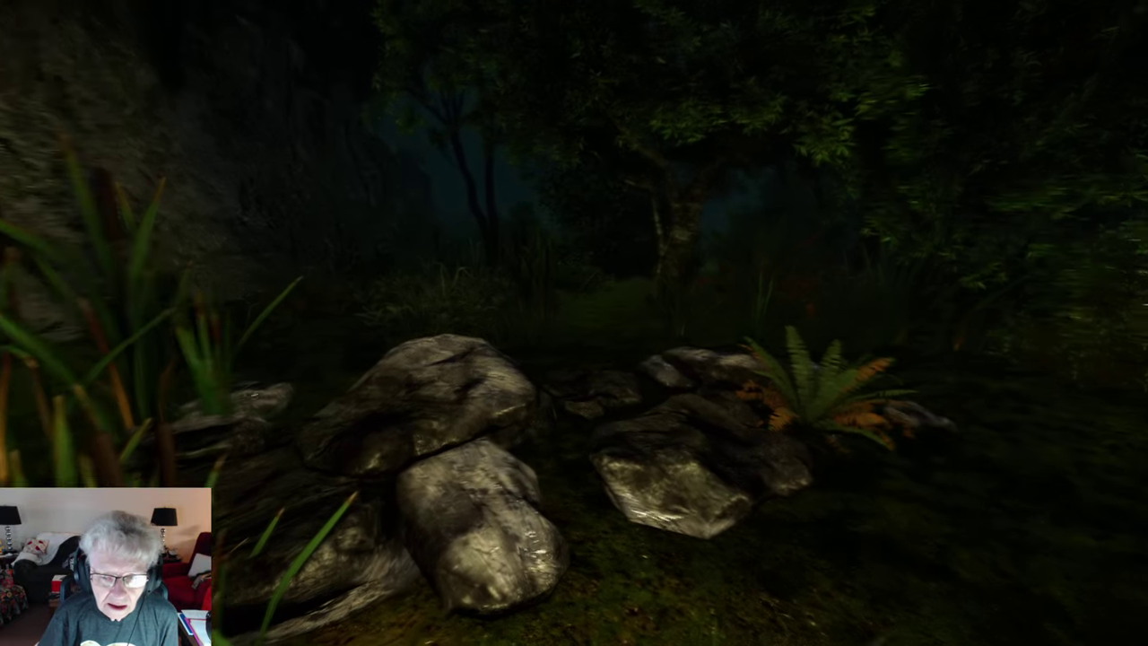
pyautogui.press('w')
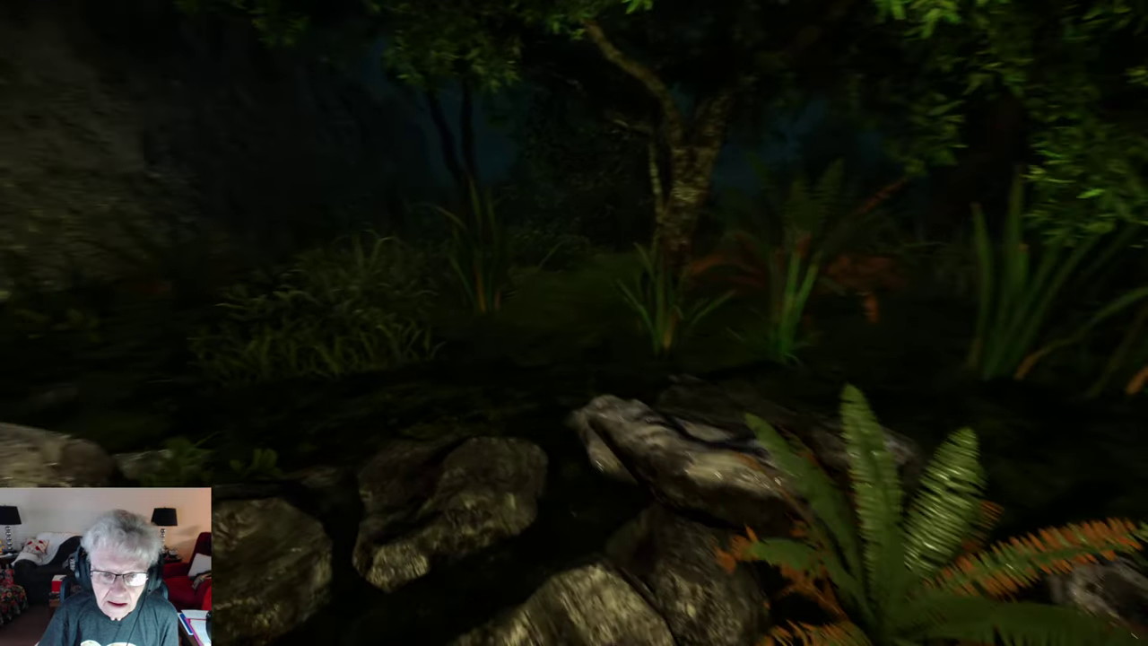
pyautogui.press('a')
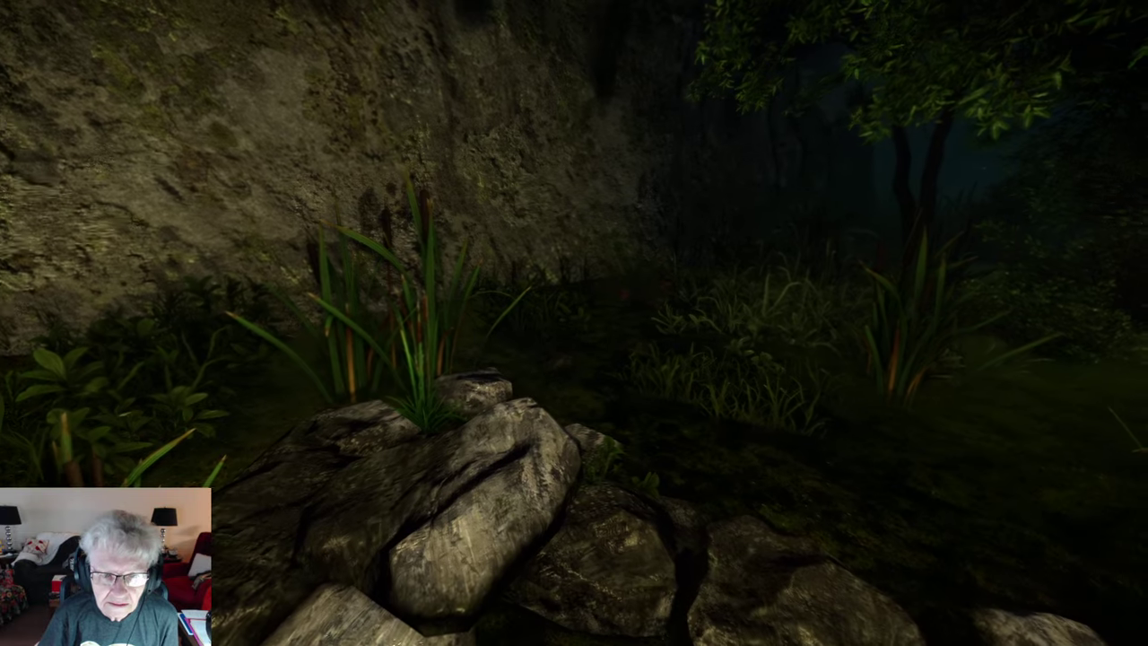
pyautogui.press('w')
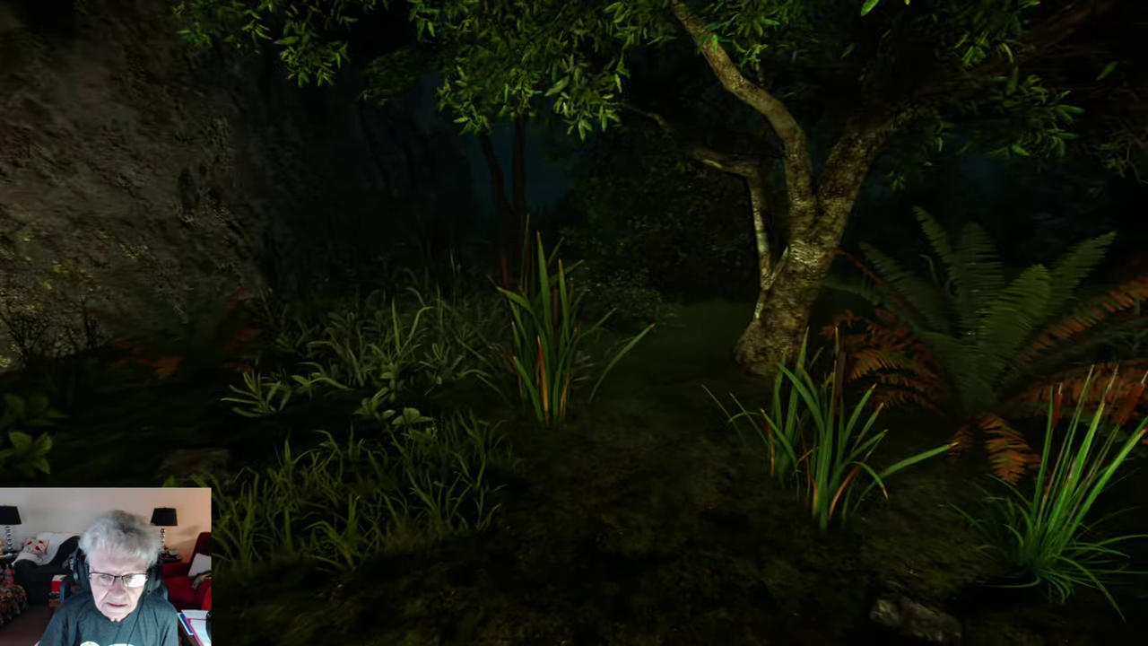
pyautogui.press('w')
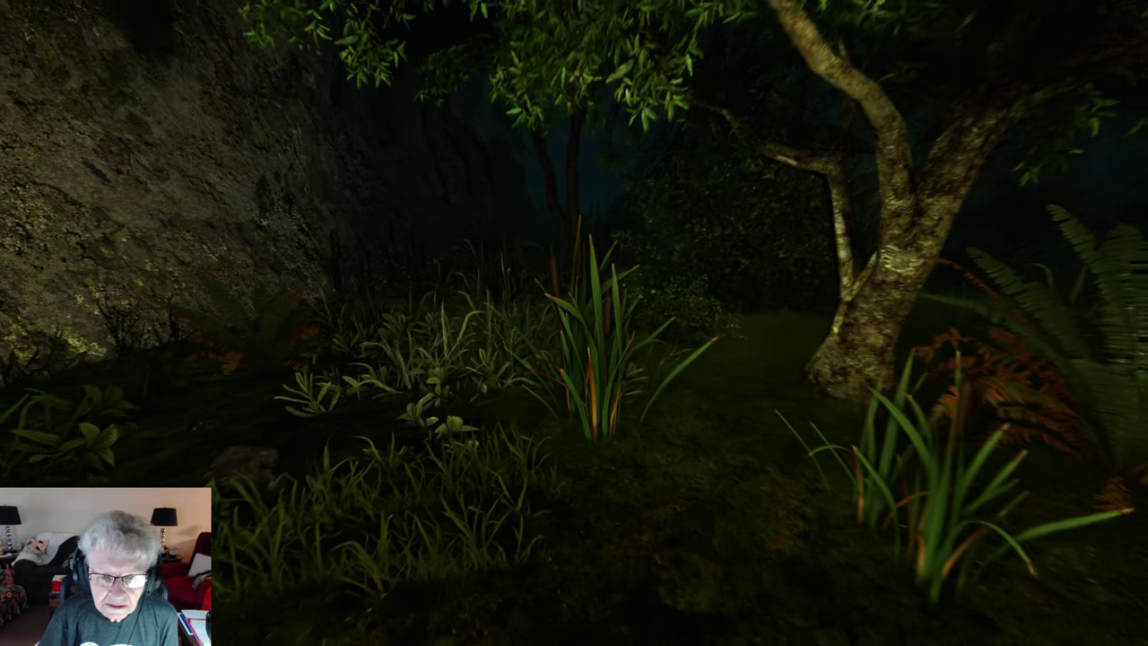
pyautogui.press('w')
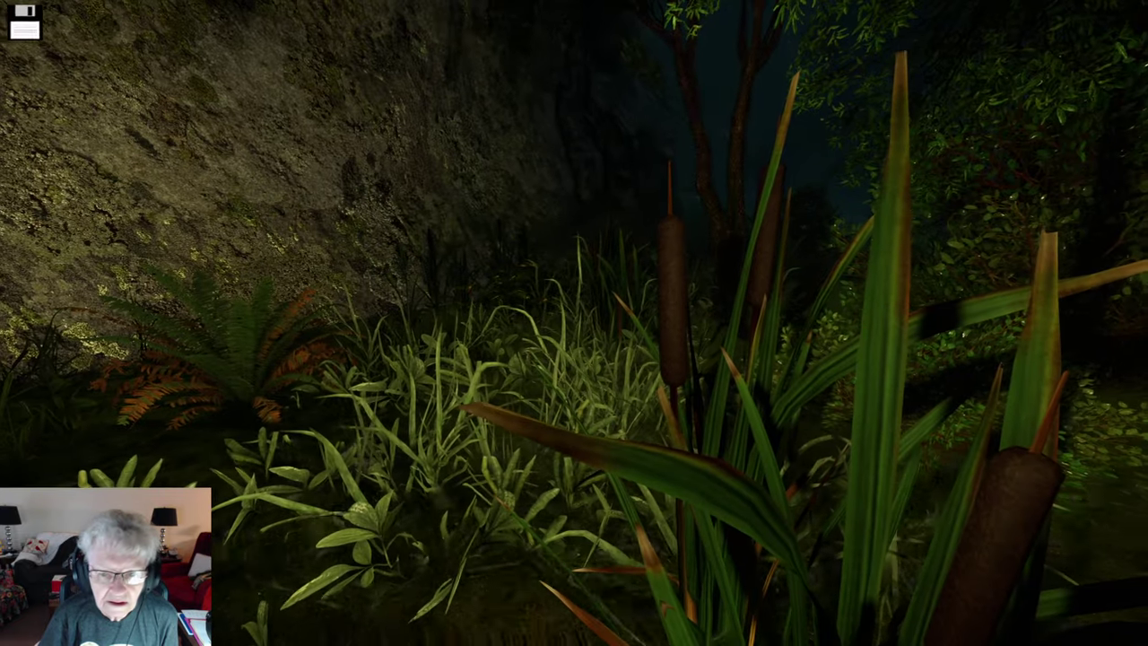
pyautogui.press('w')
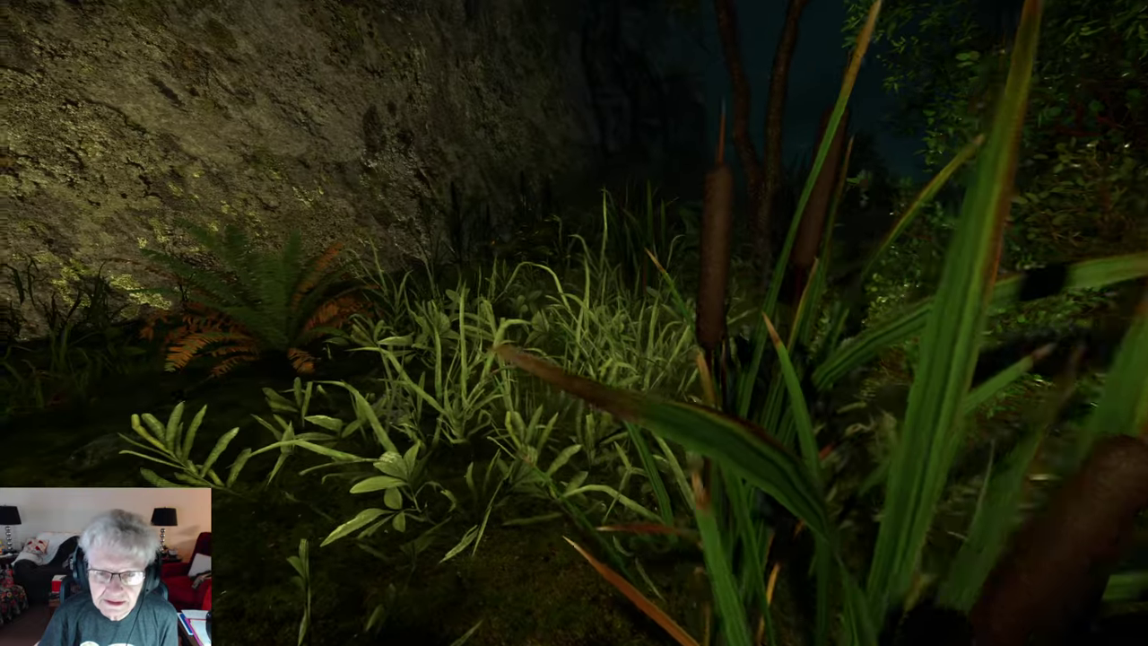
pyautogui.press('w')
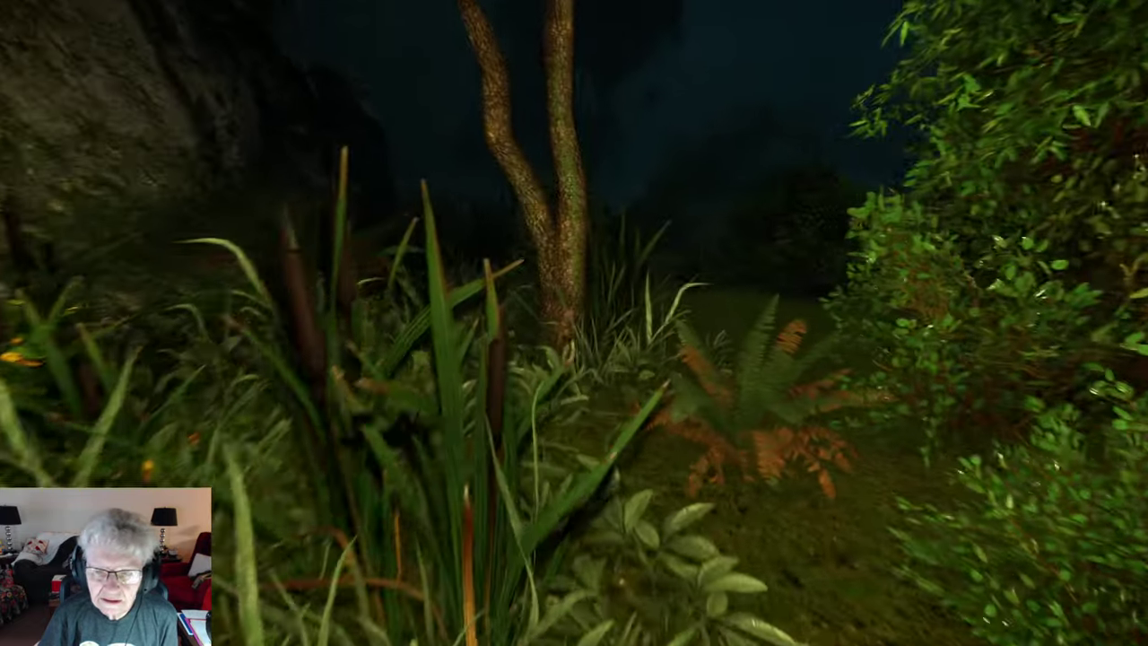
pyautogui.press('w')
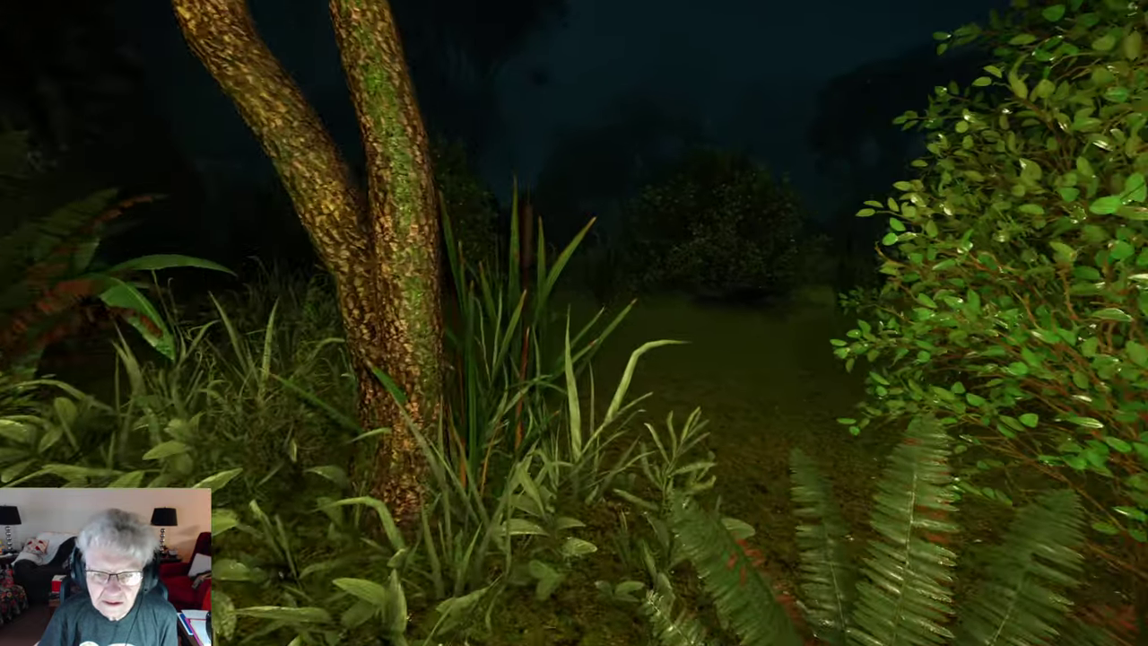
pyautogui.press('w')
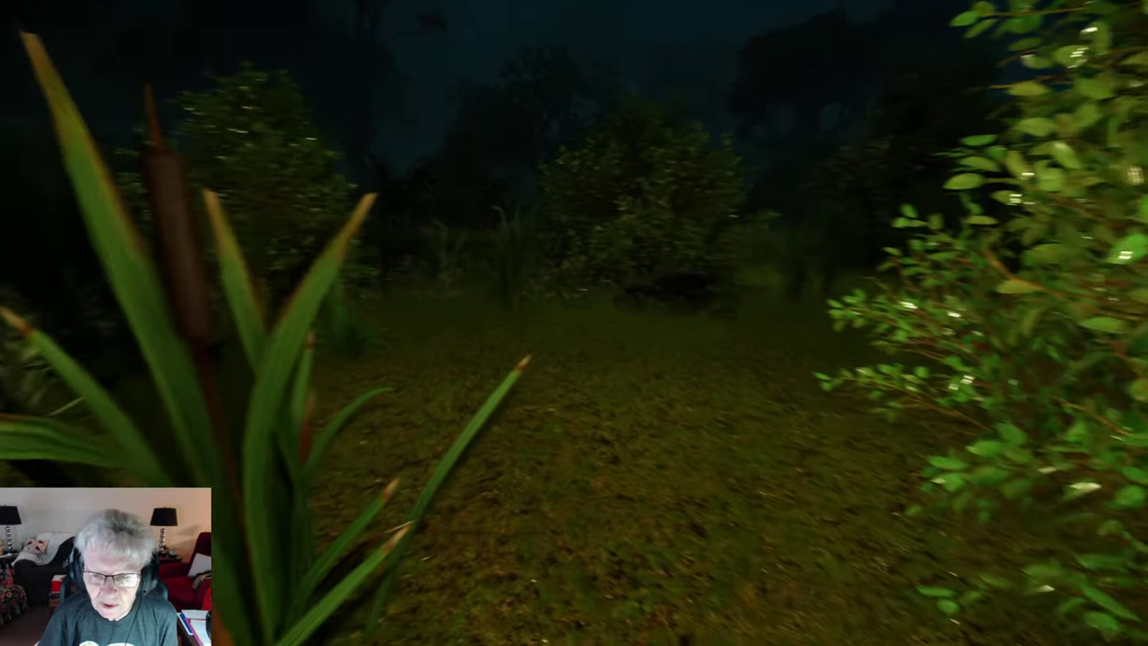
pyautogui.press('w')
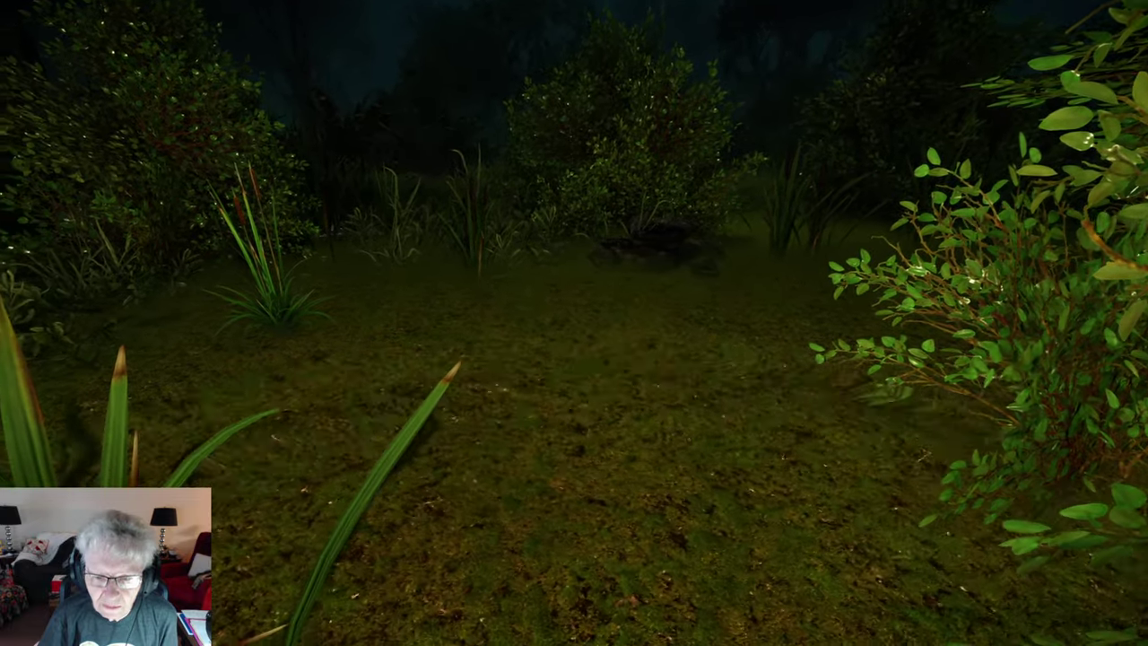
pyautogui.press('a')
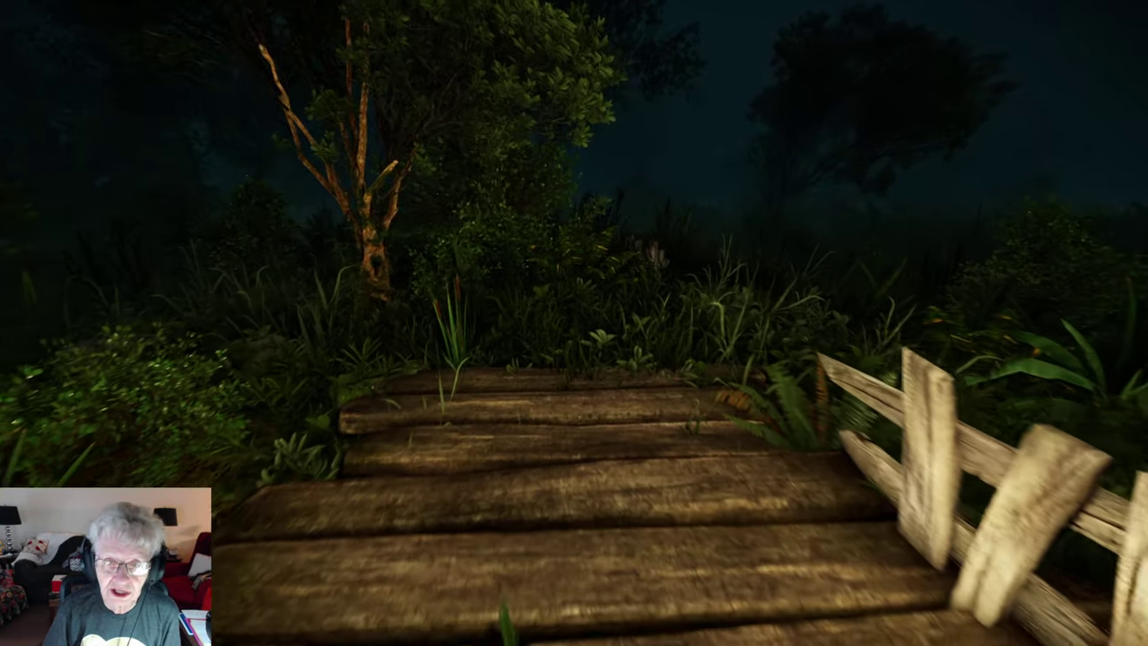
pyautogui.press('w')
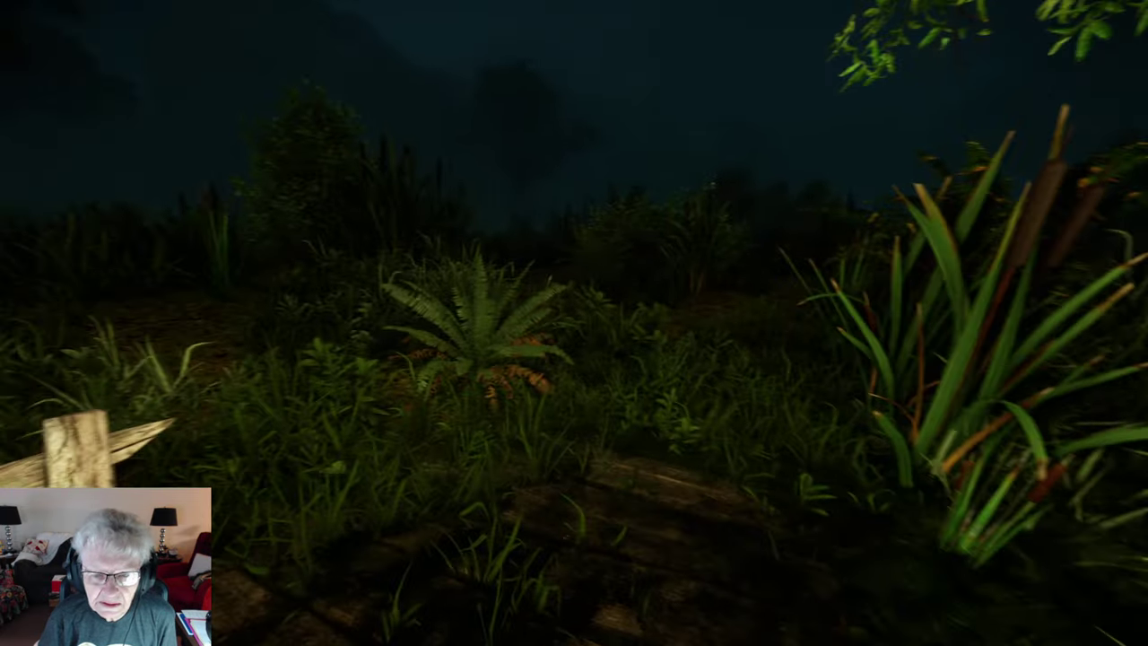
pyautogui.press('w')
pyautogui.press('w')
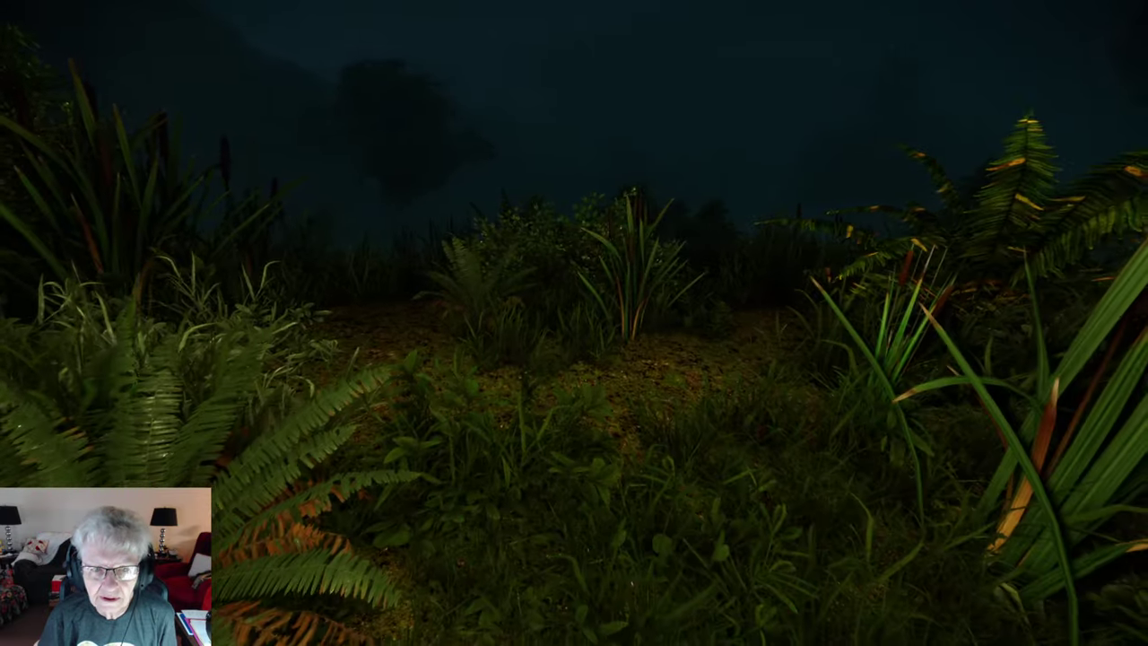
pyautogui.press('w')
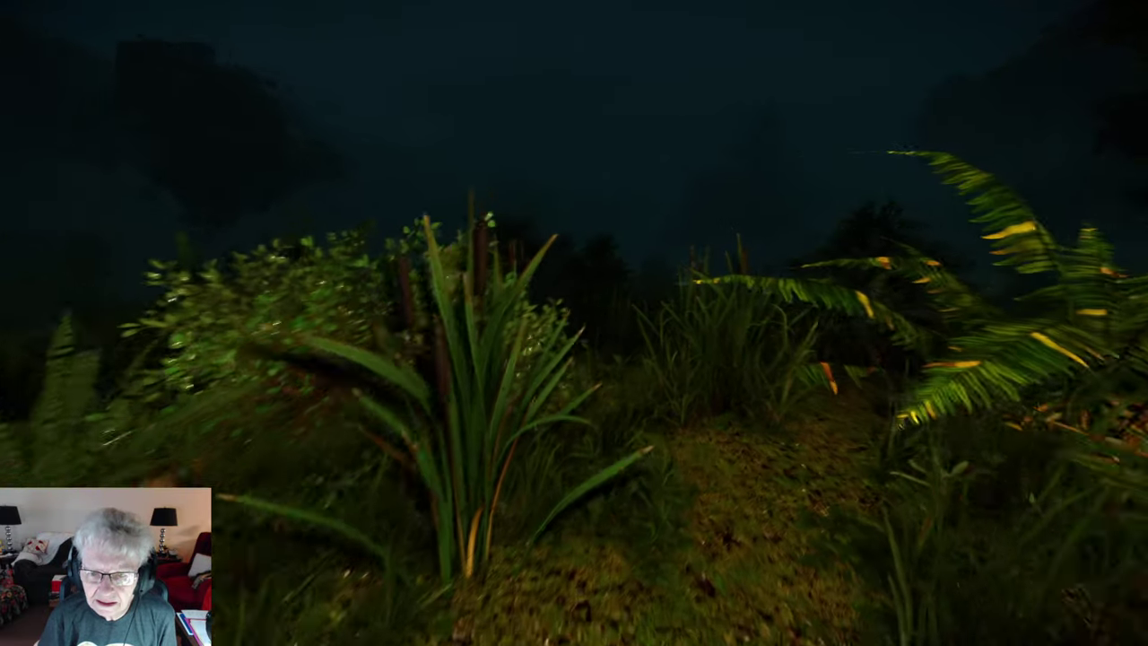
pyautogui.press('w')
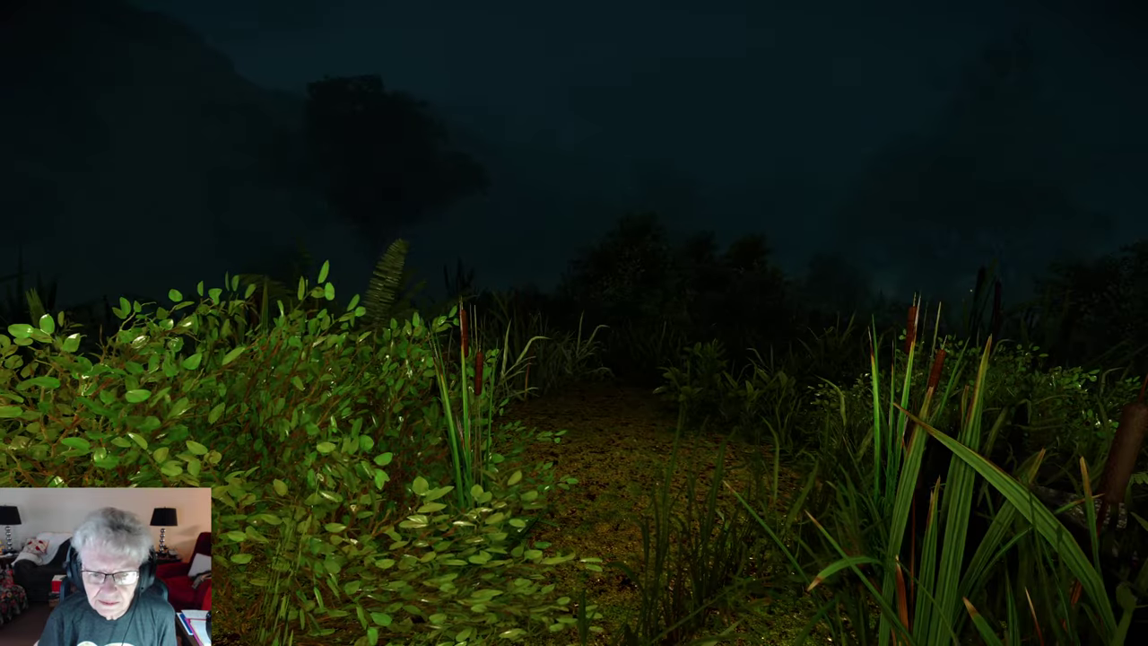
pyautogui.press('w')
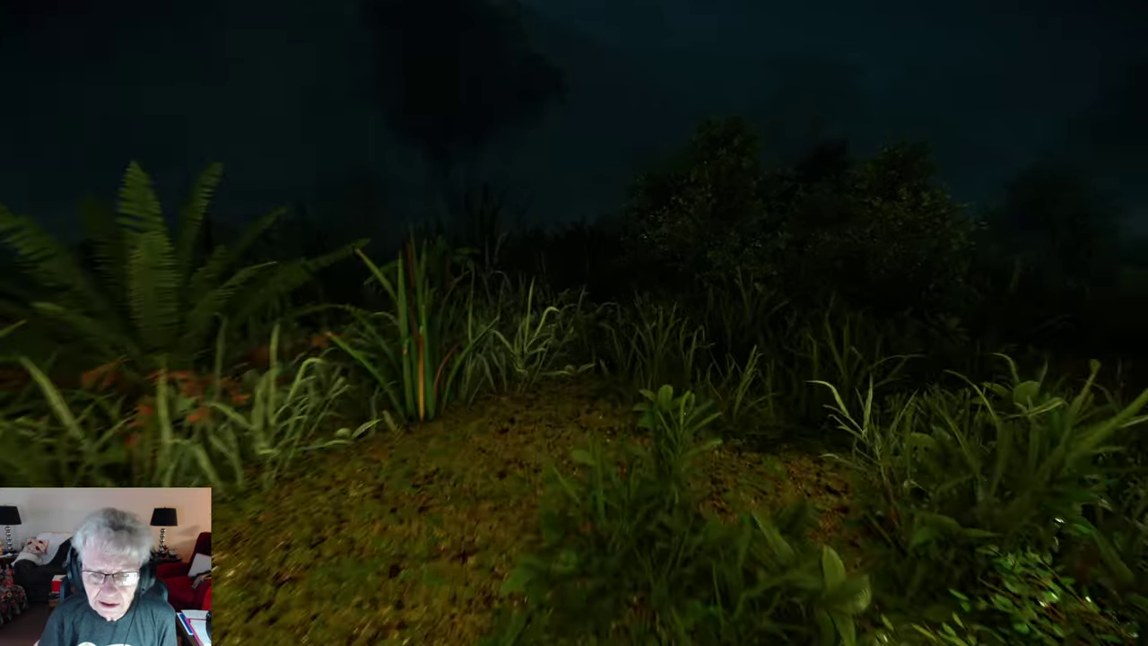
pyautogui.press('w')
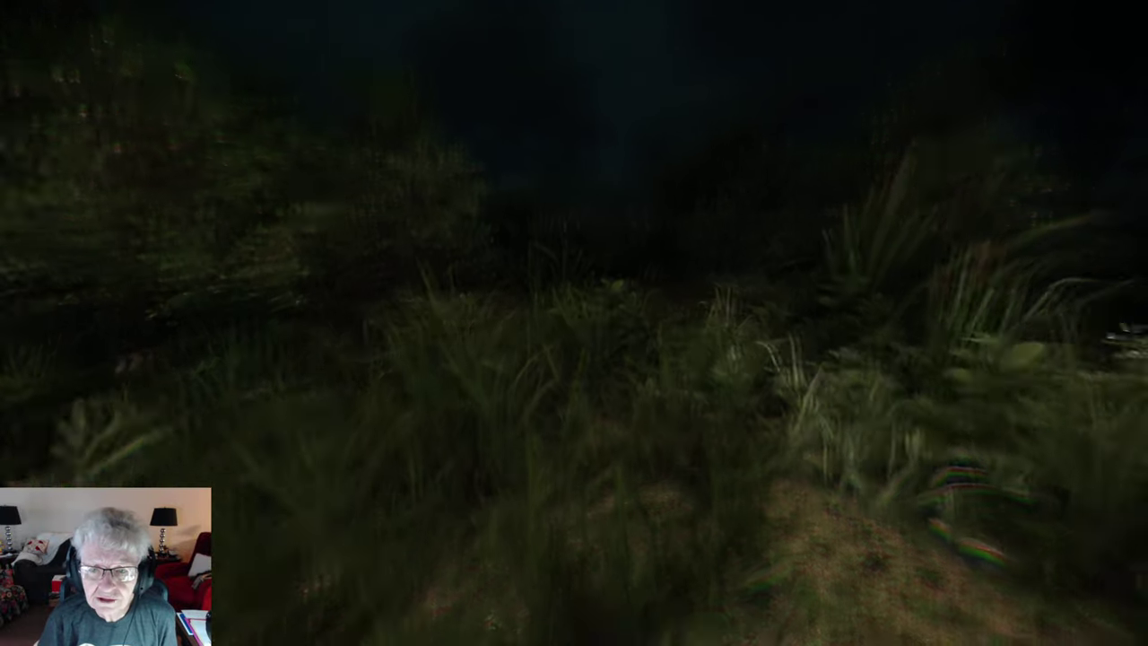
pyautogui.press('w')
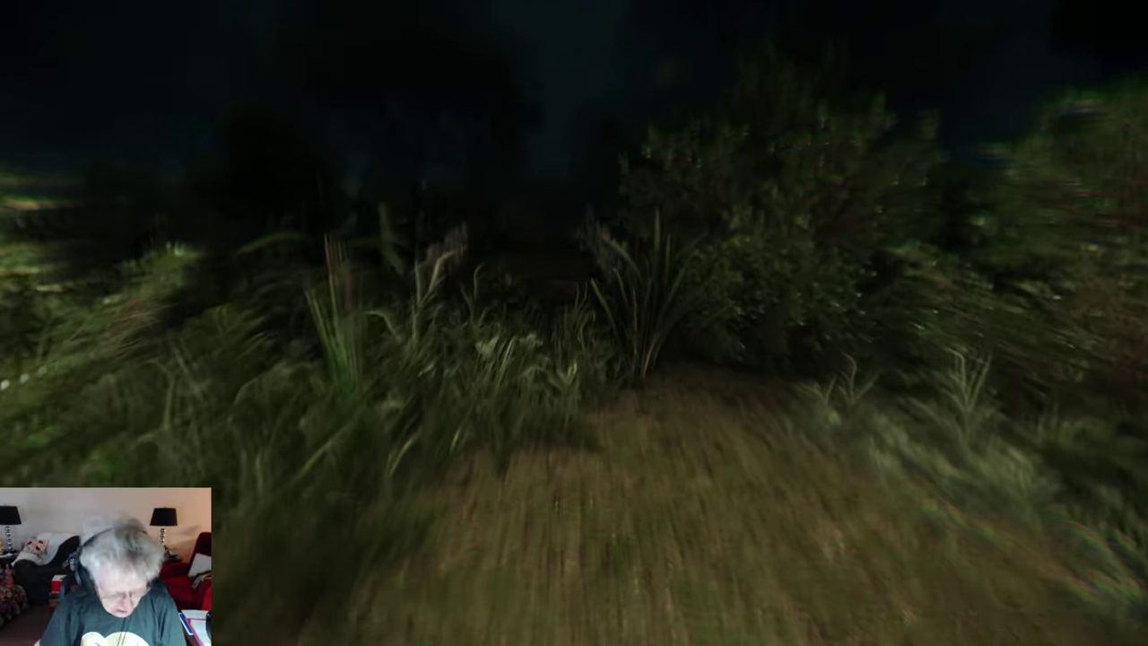
pyautogui.press('w')
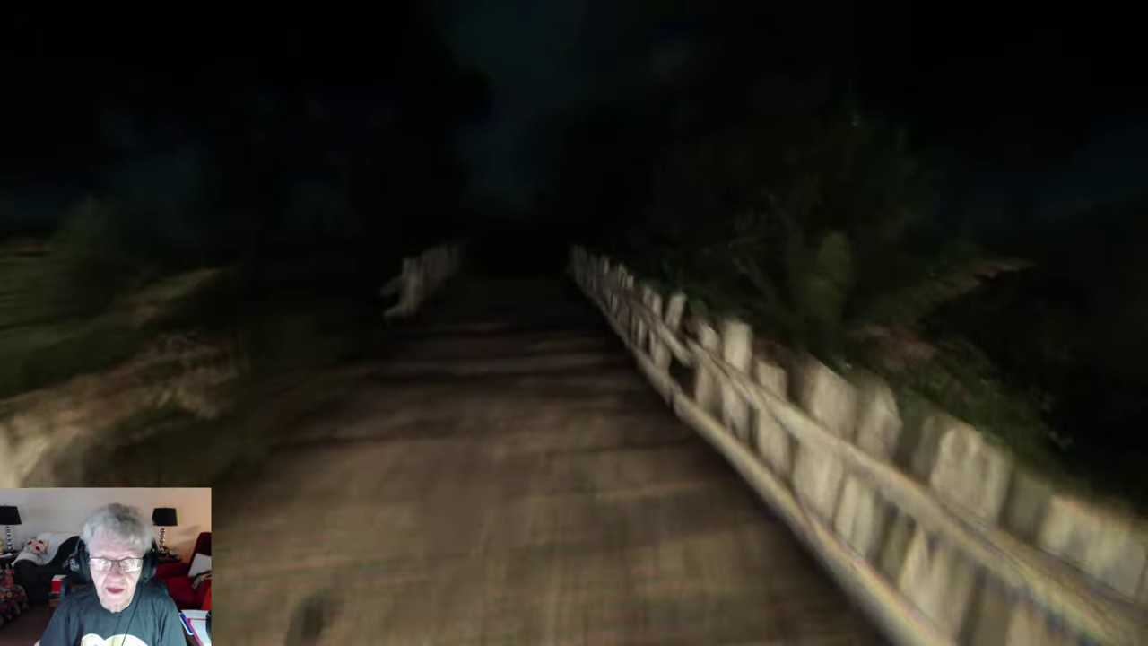
pyautogui.press('w')
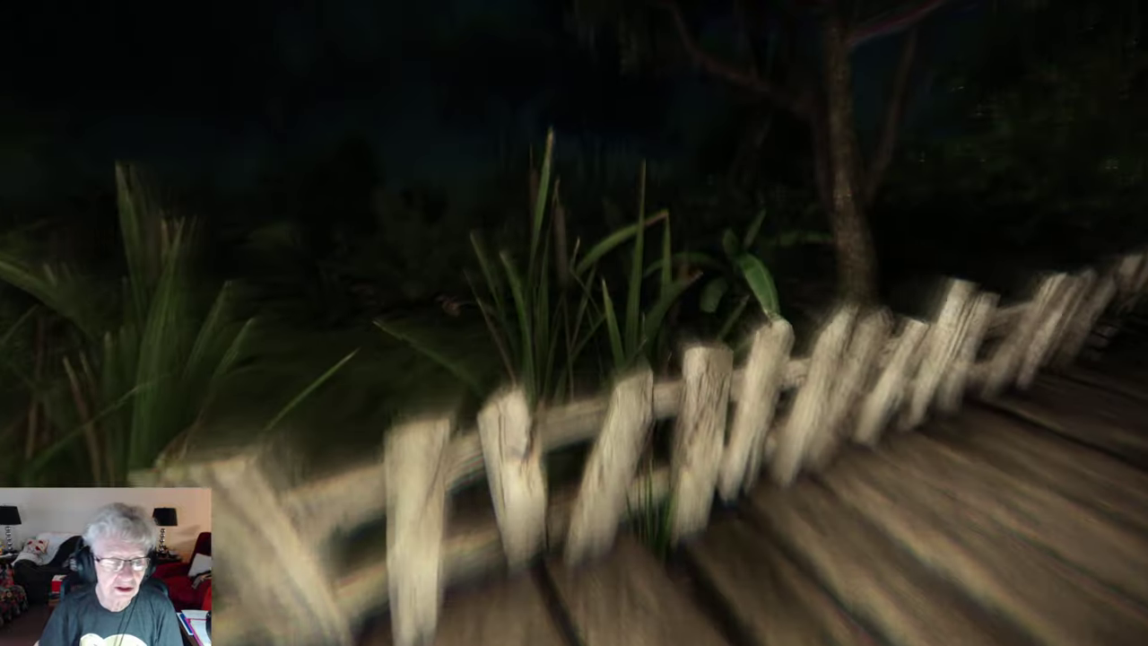
pyautogui.press('w')
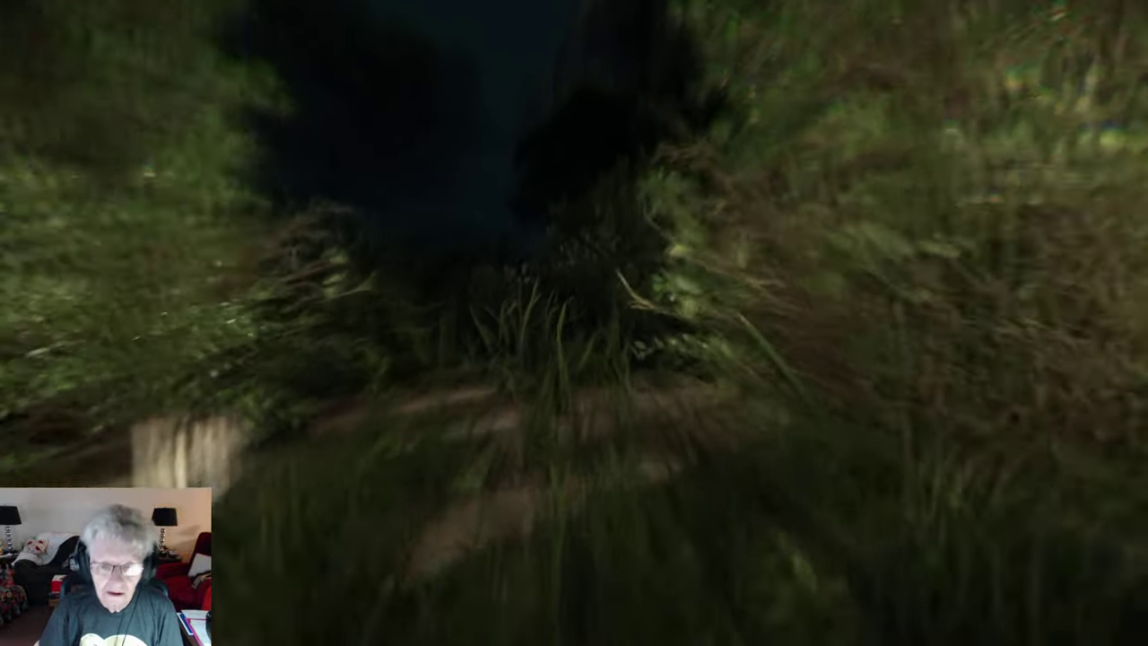
pyautogui.press('w')
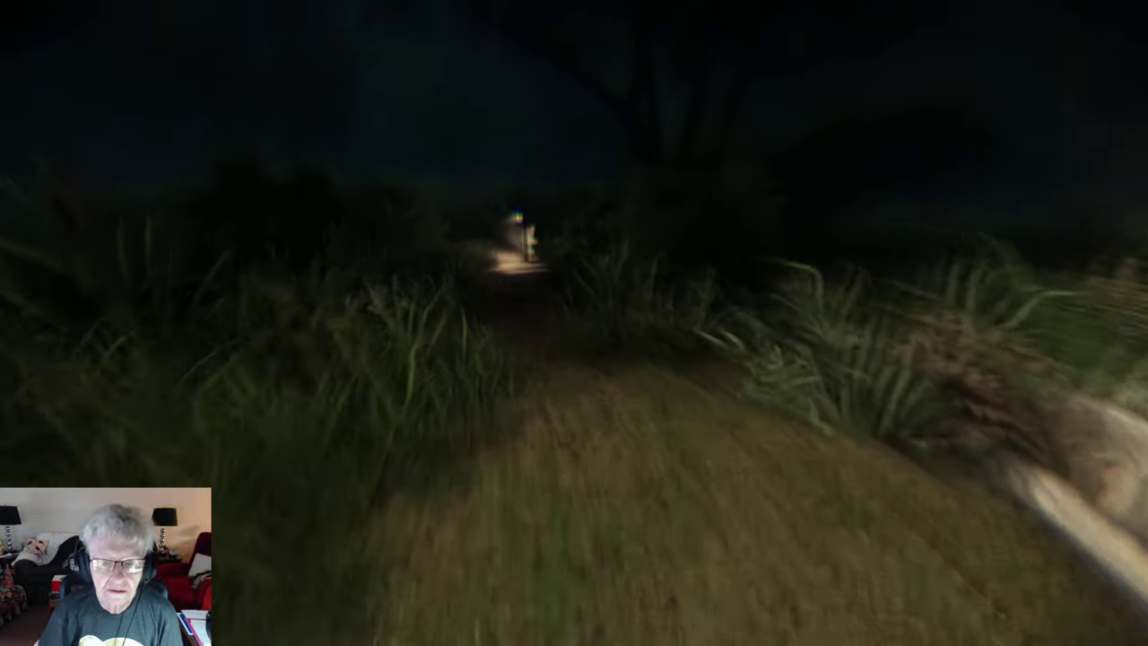
pyautogui.press('w')
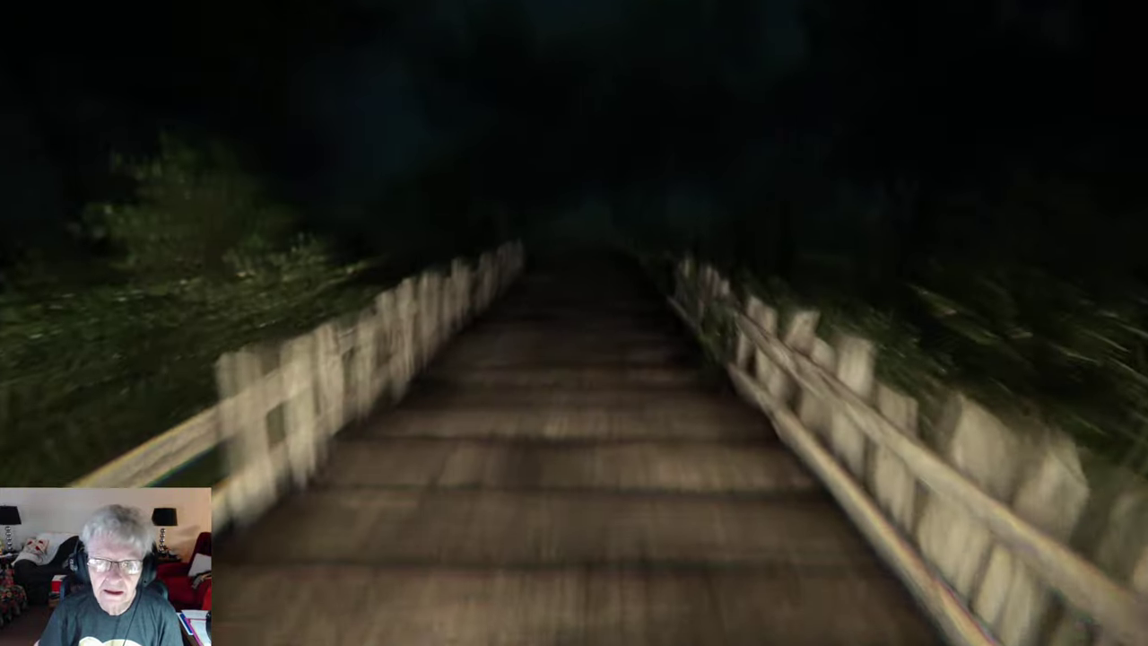
pyautogui.press('w')
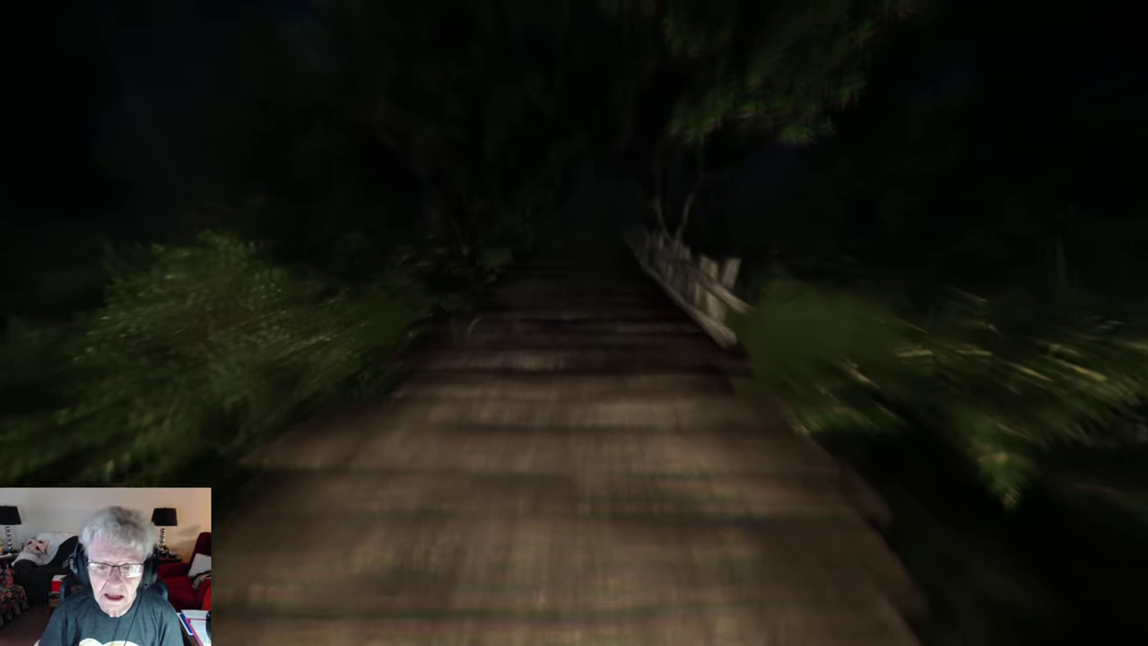
pyautogui.press('w')
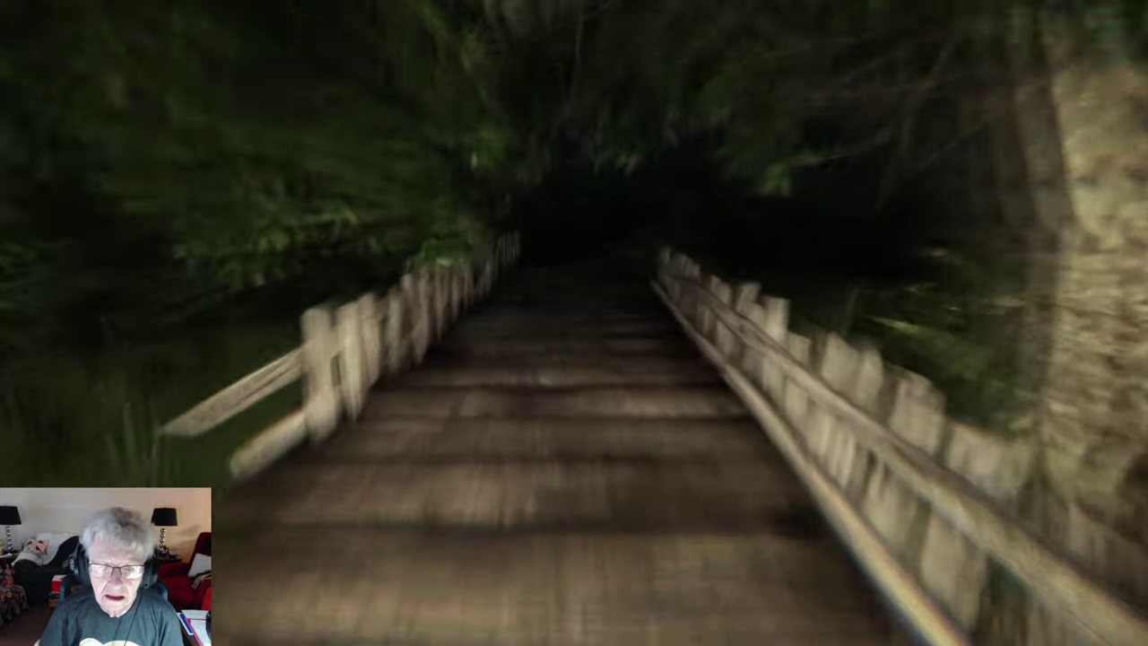
pyautogui.press('w')
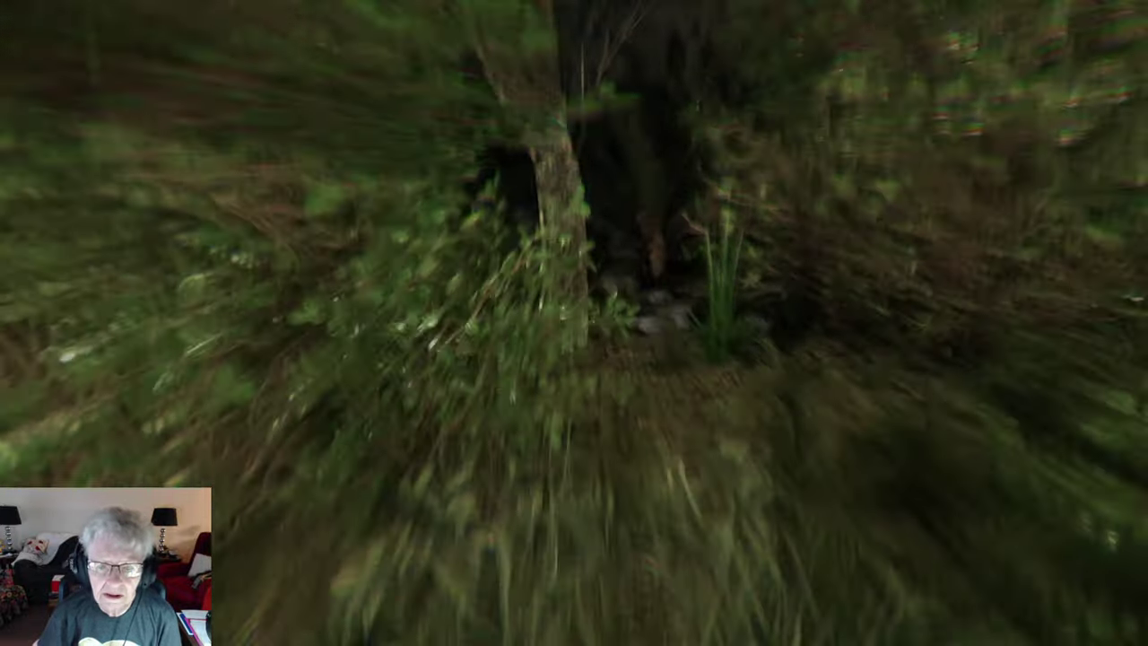
pyautogui.press('w')
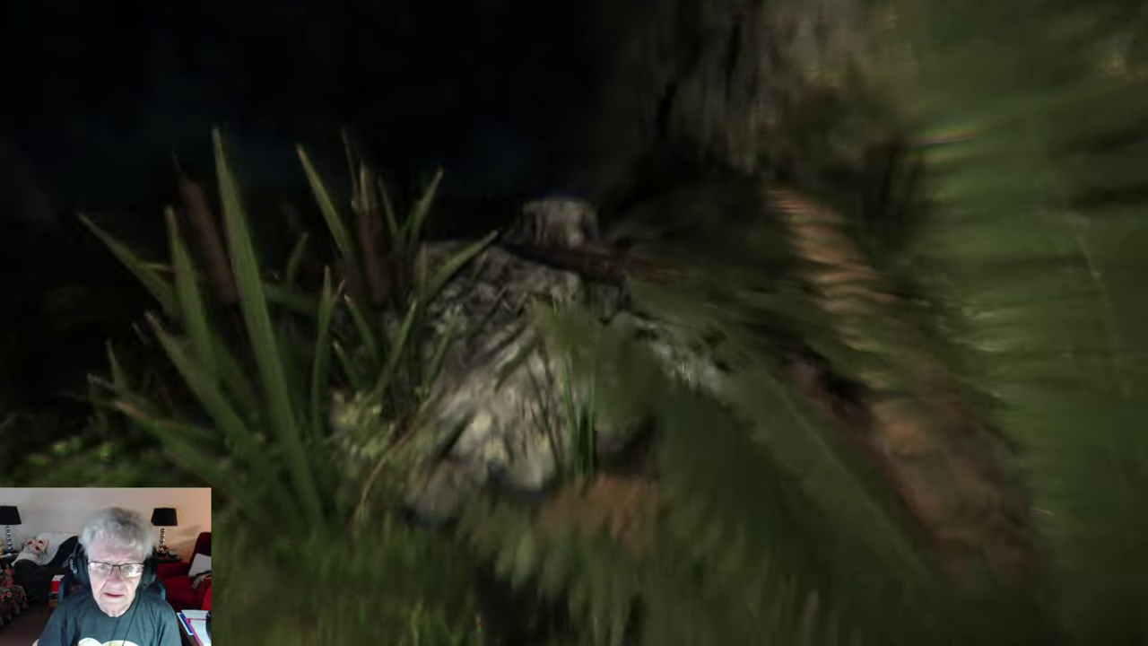
pyautogui.press('w')
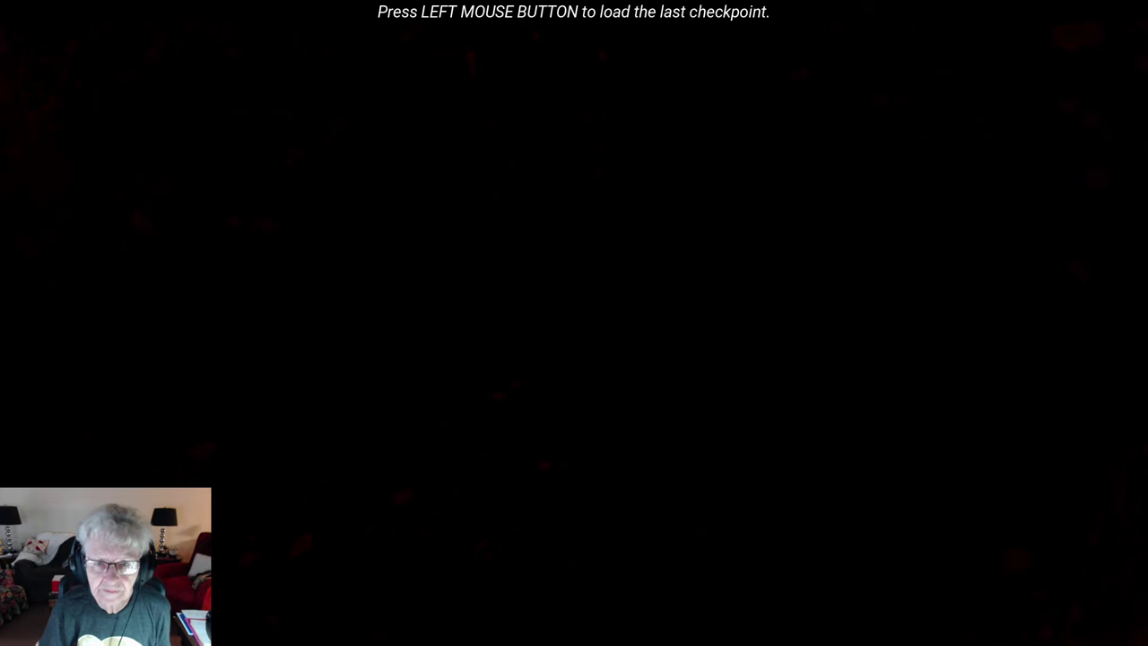
pyautogui.click(574, 323)
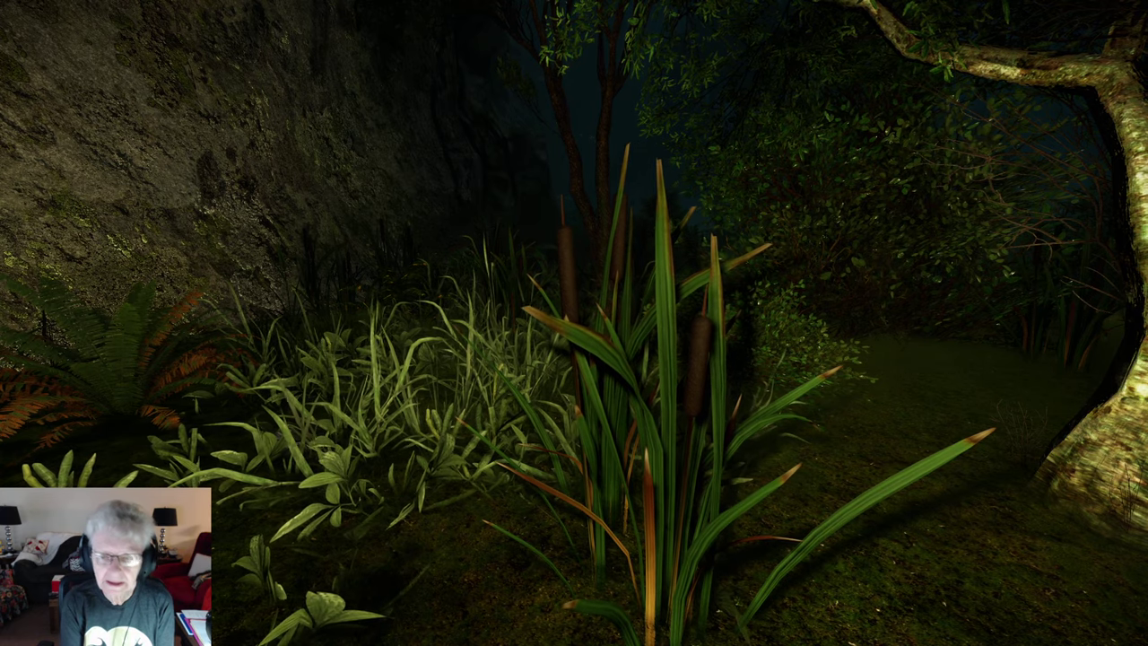
pyautogui.press('w')
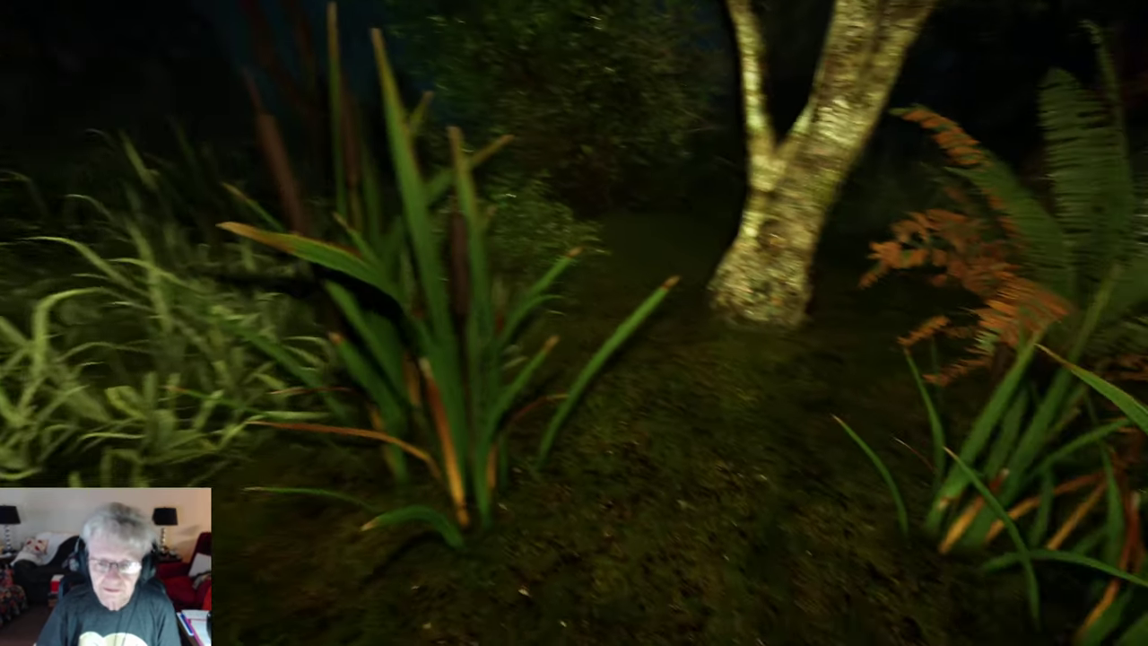
pyautogui.press('w')
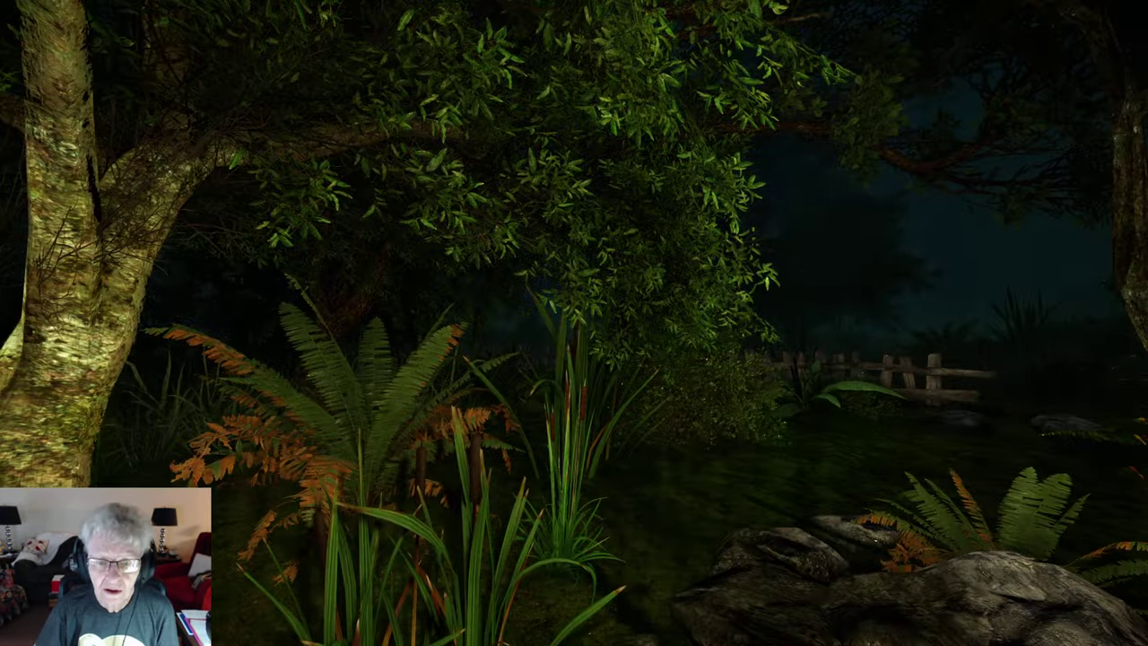
pyautogui.press('w')
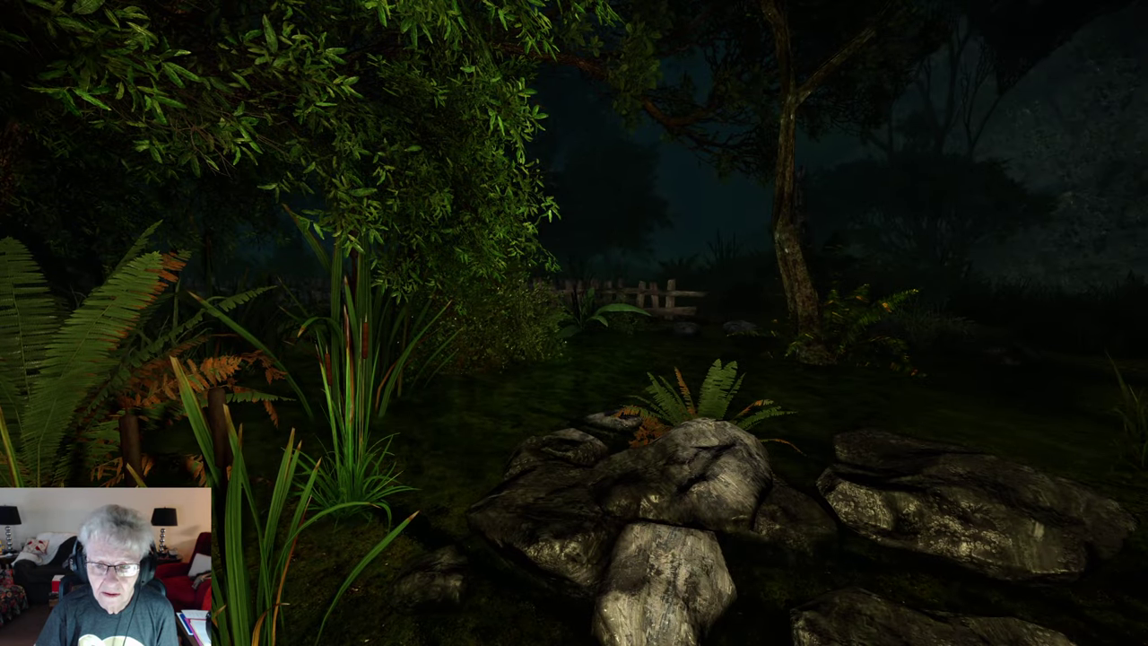
pyautogui.press('w')
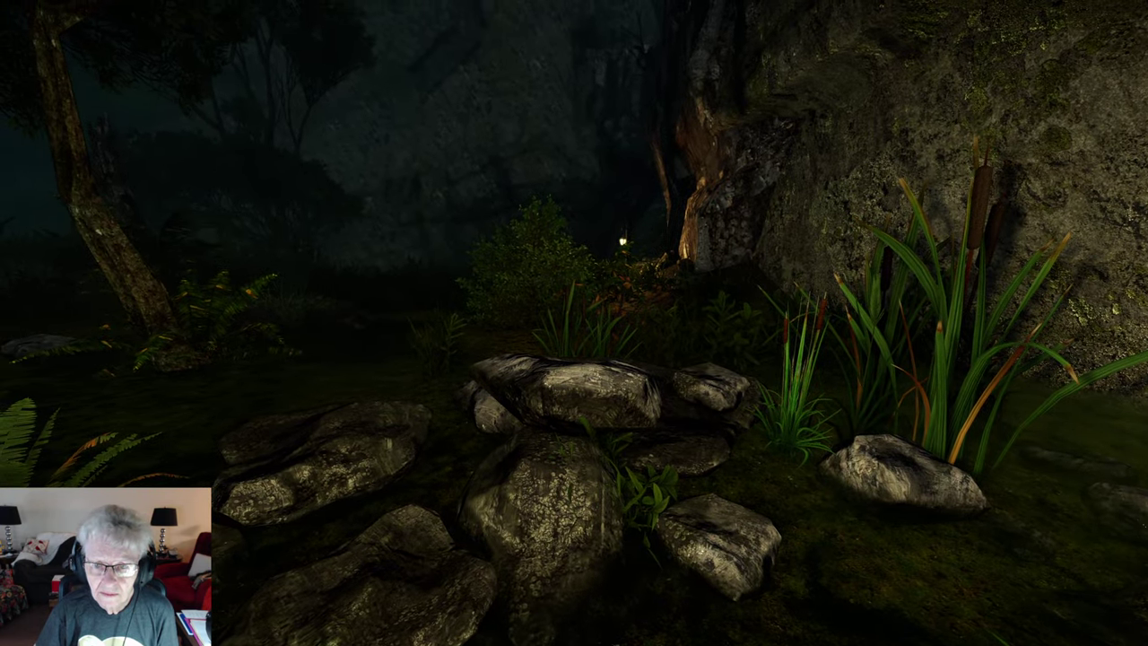
pyautogui.press('w')
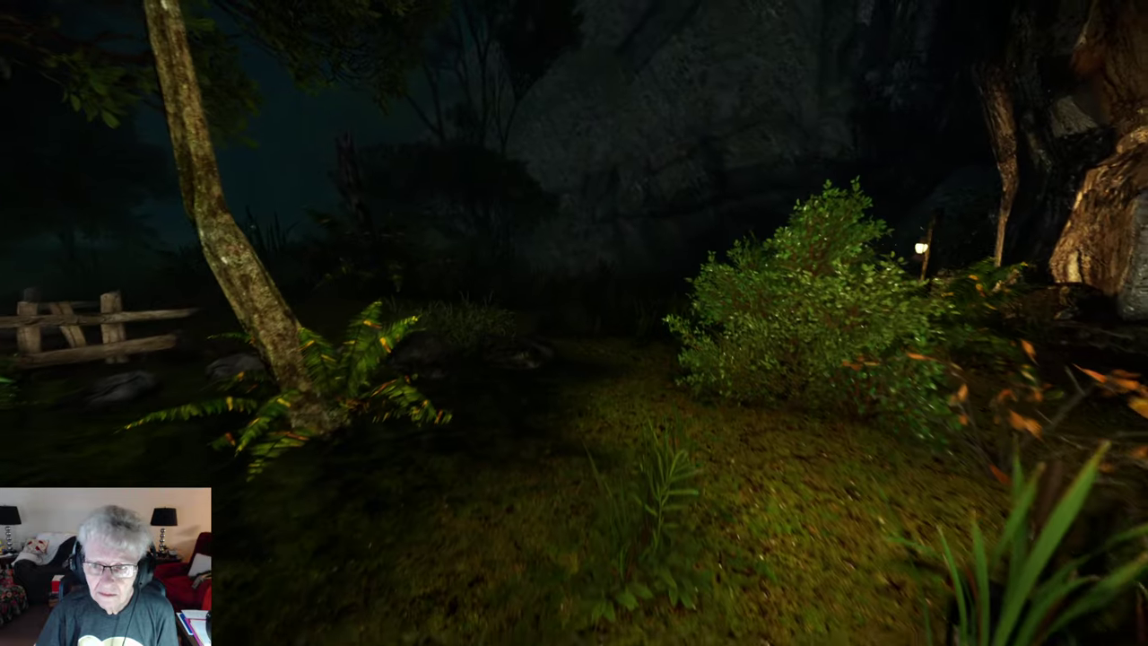
pyautogui.press('w')
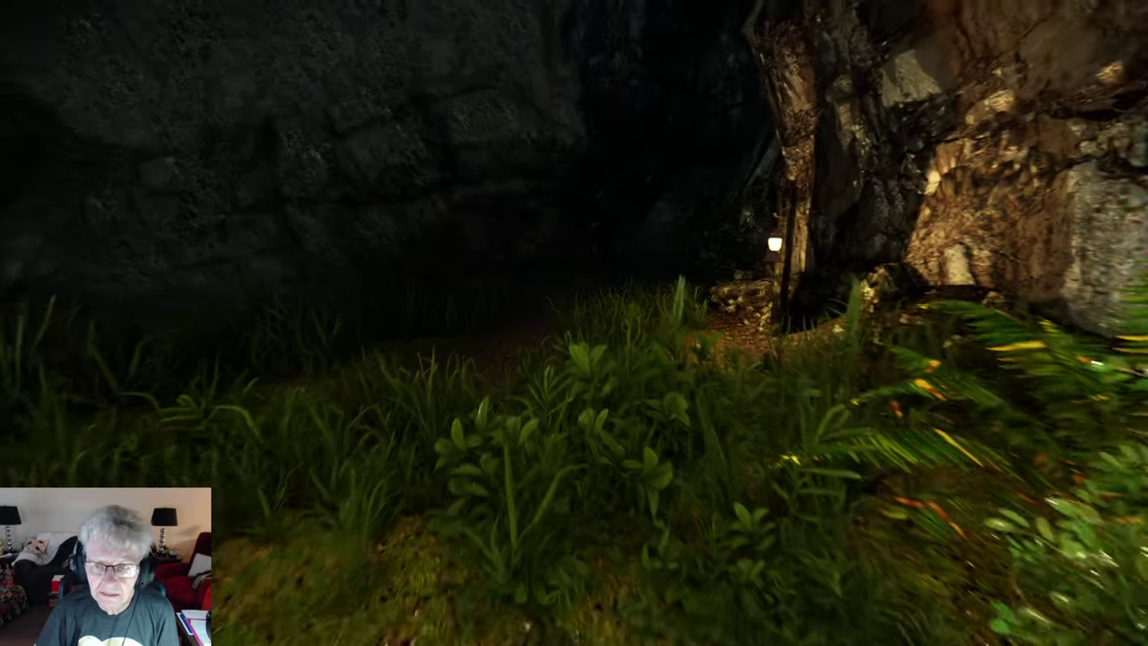
pyautogui.press('w')
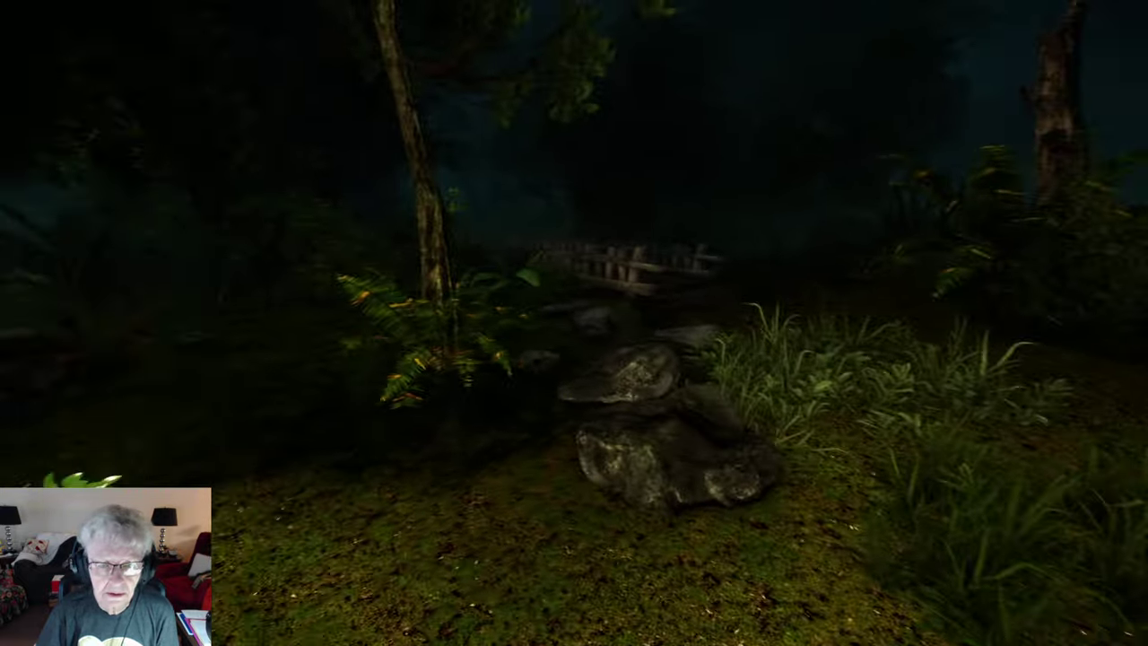
pyautogui.press('w')
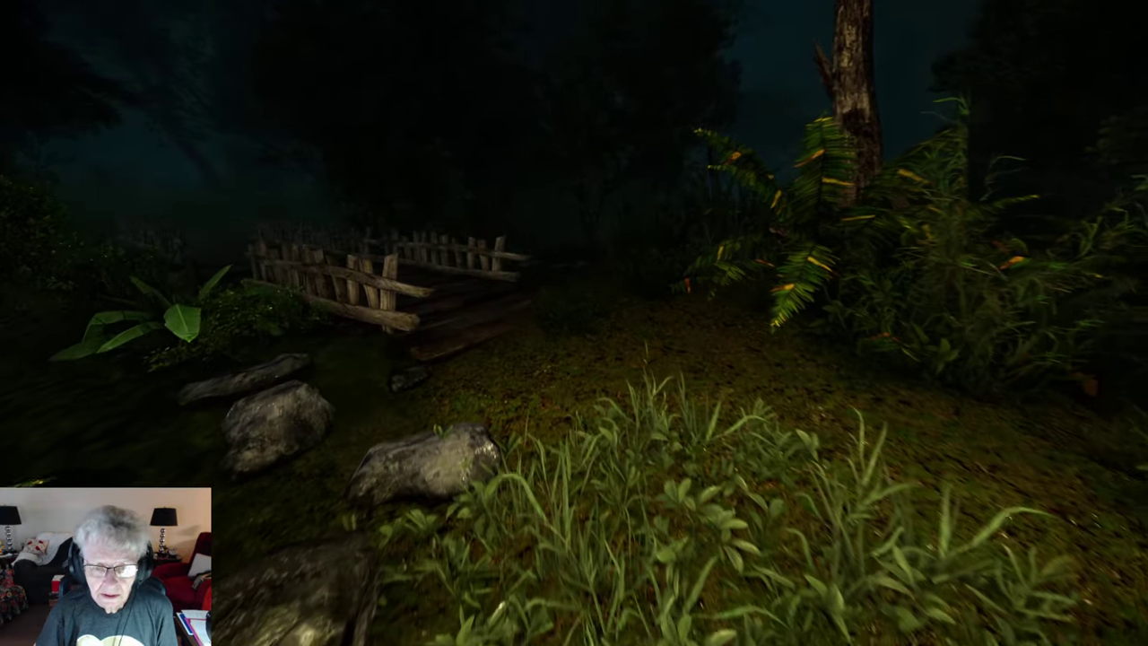
pyautogui.press('w')
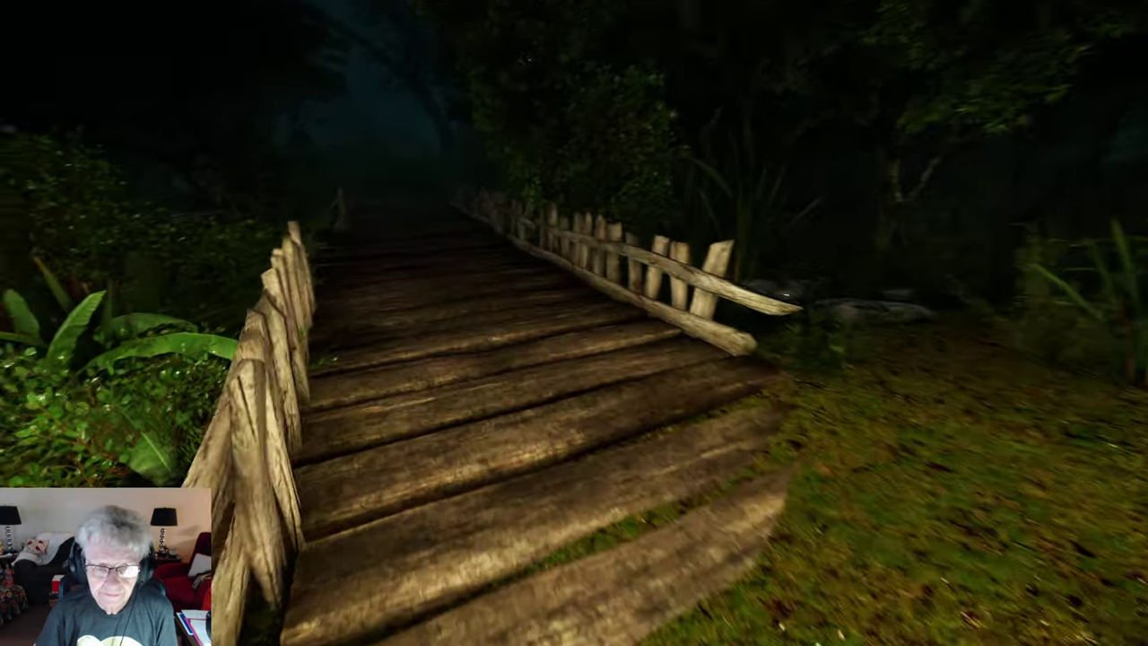
pyautogui.press('w')
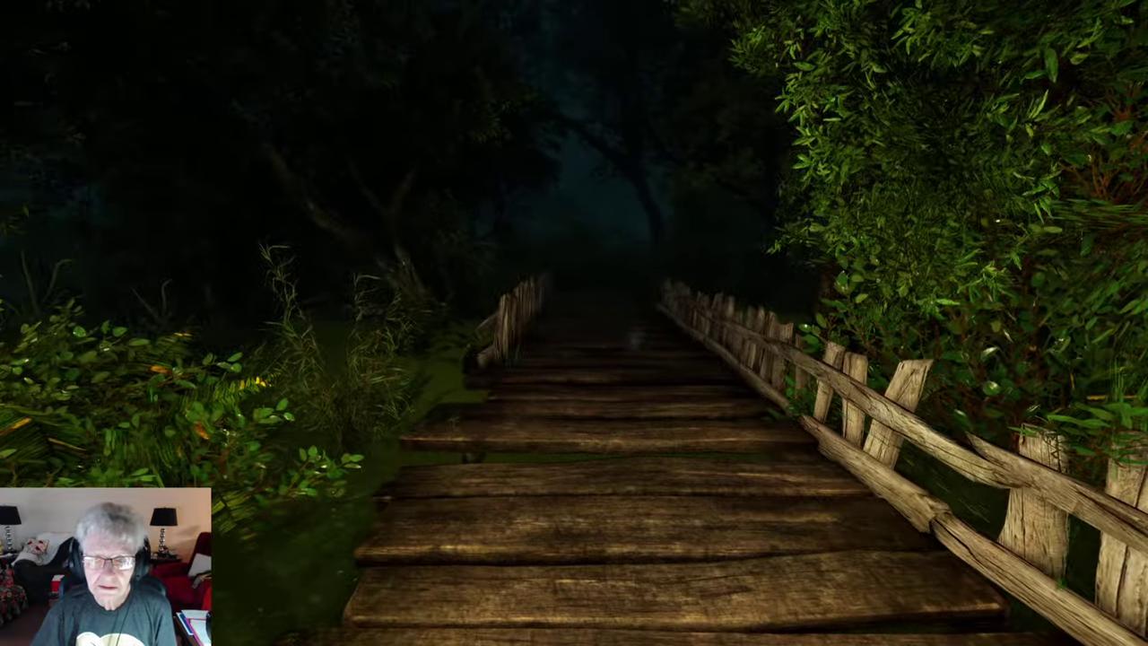
pyautogui.press('w')
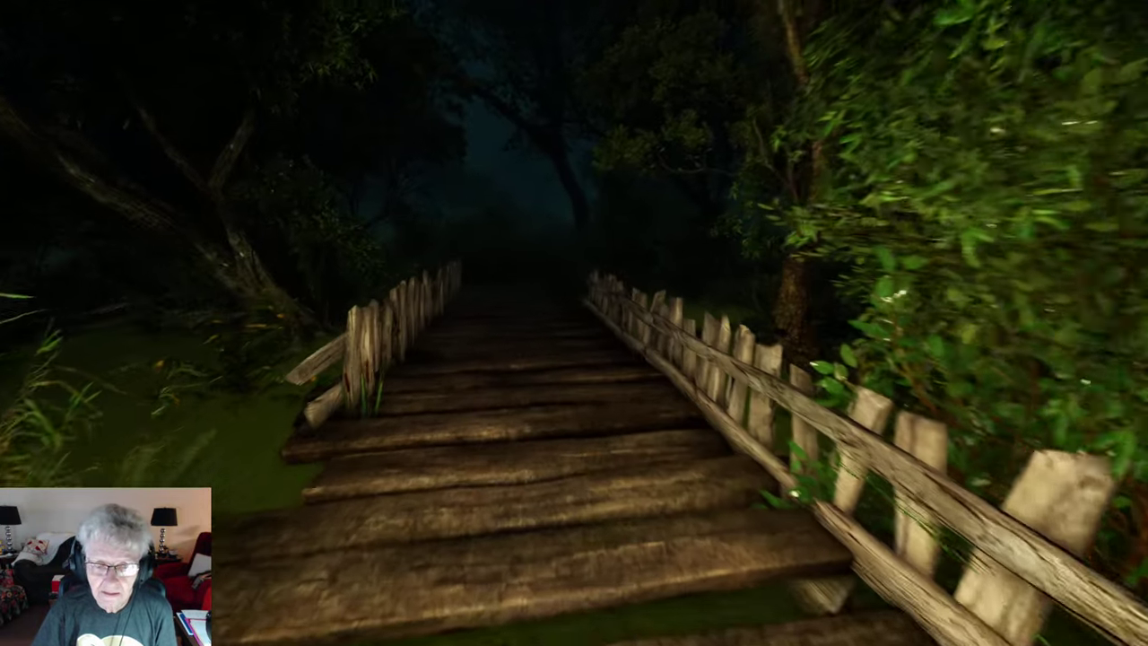
pyautogui.press('w')
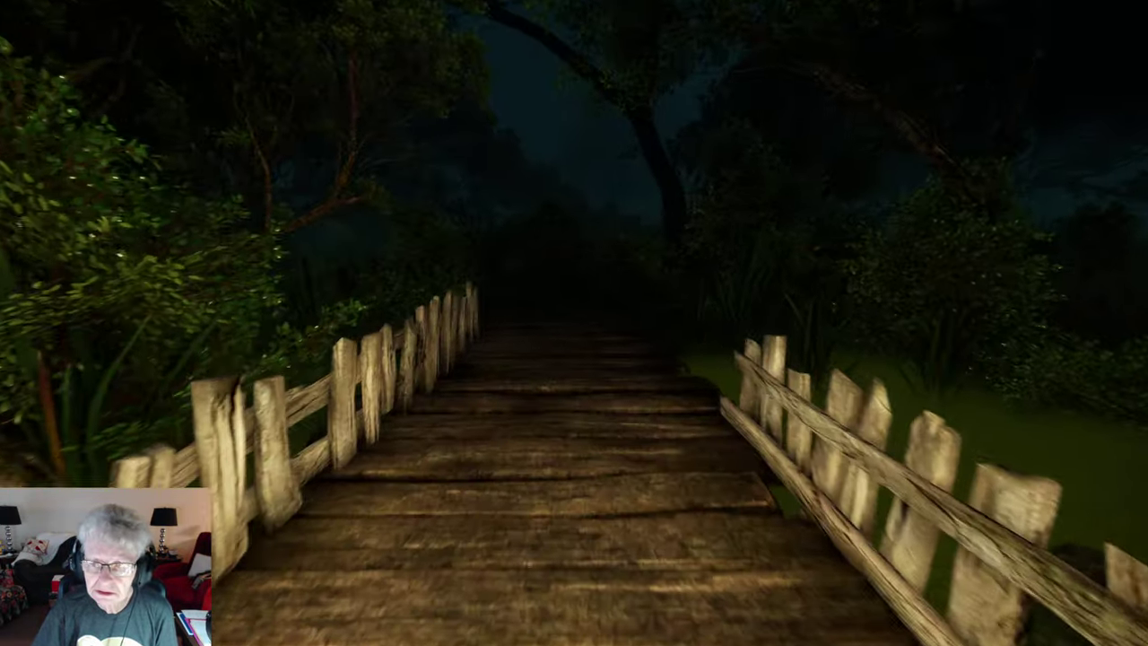
pyautogui.press('w')
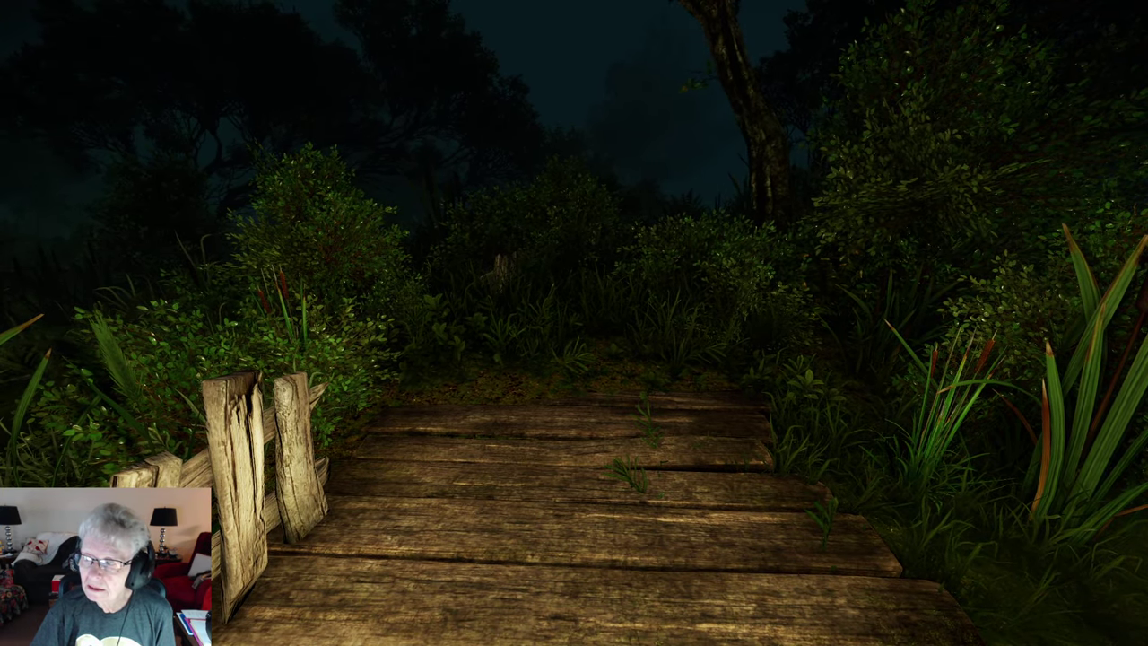
pyautogui.press('w')
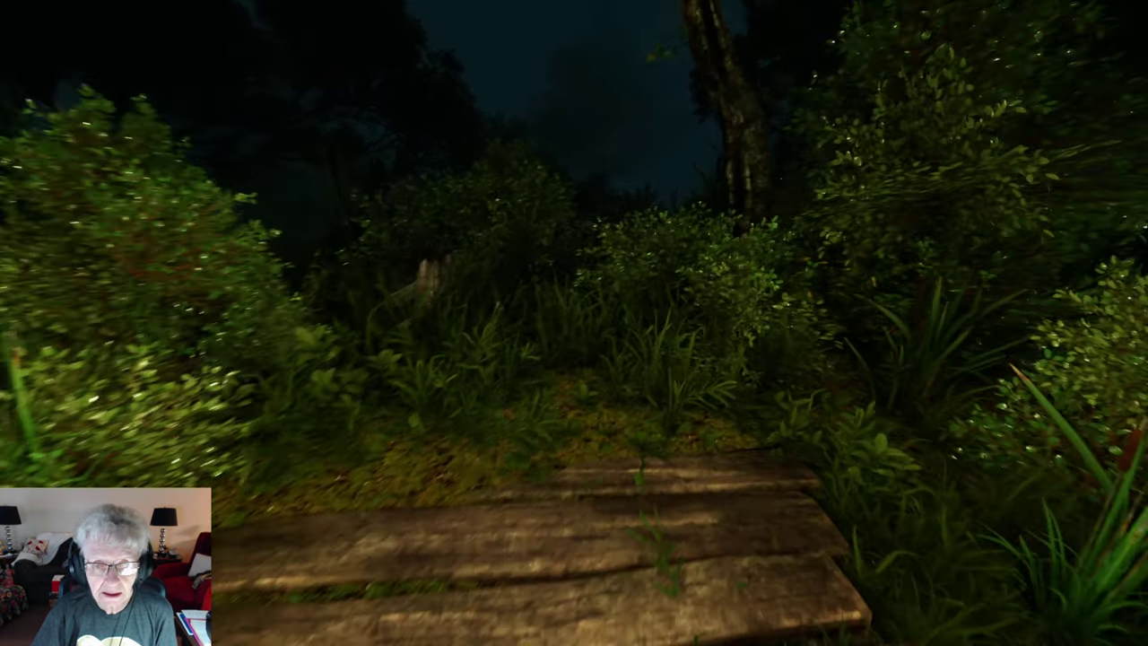
pyautogui.press('w')
pyautogui.press('w')
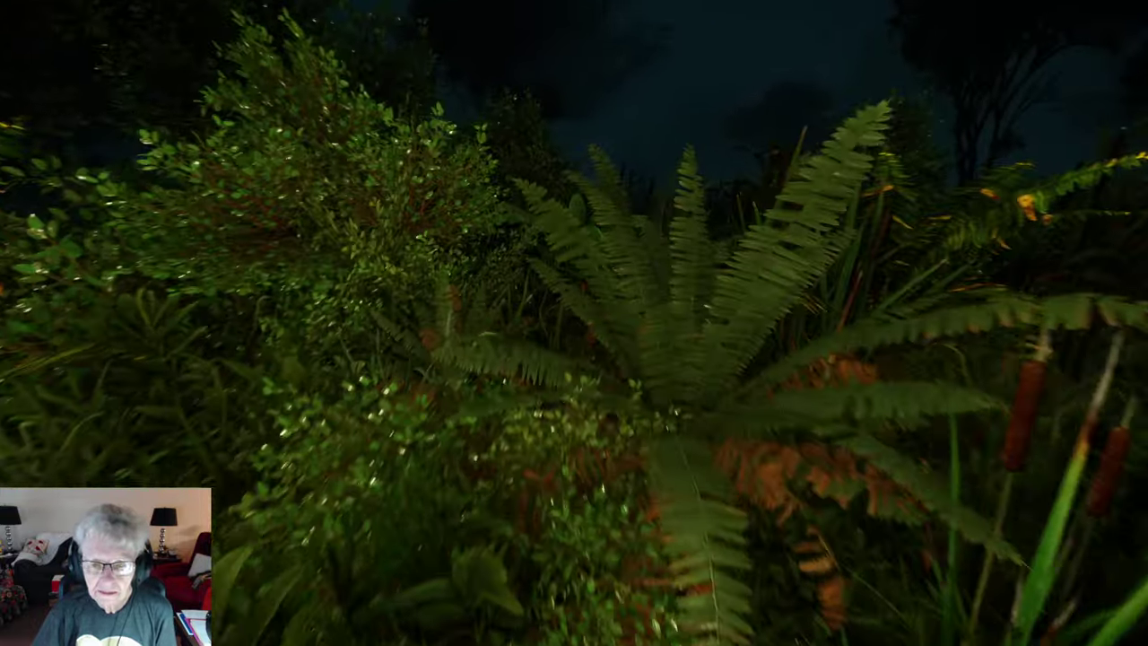
pyautogui.press('w')
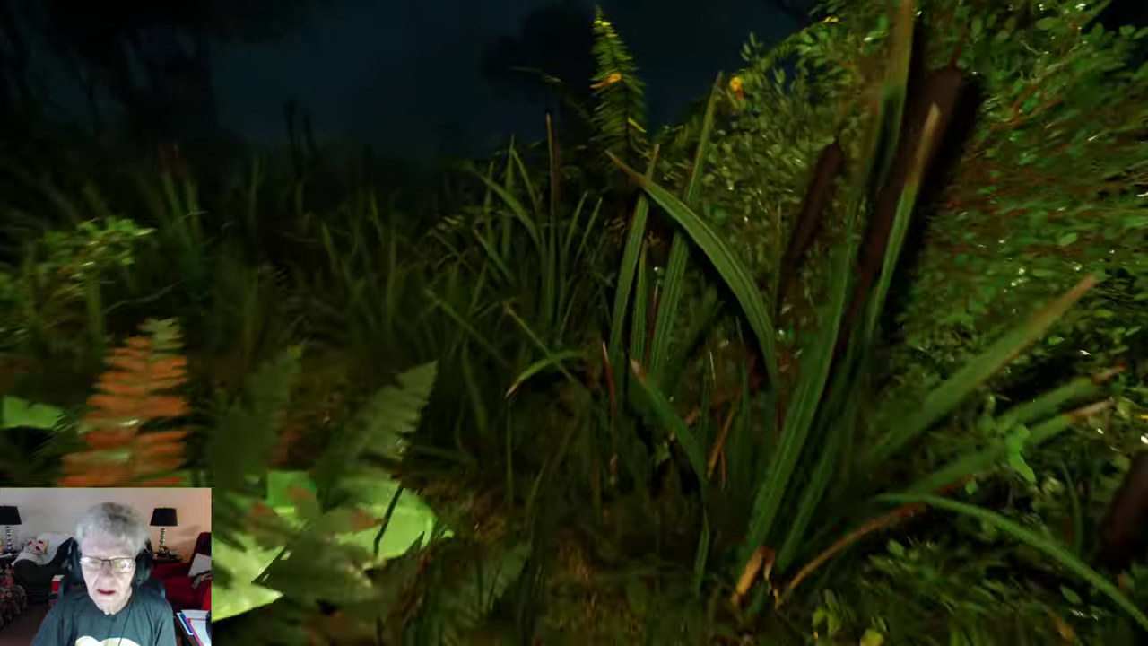
pyautogui.press('w')
pyautogui.press('w')
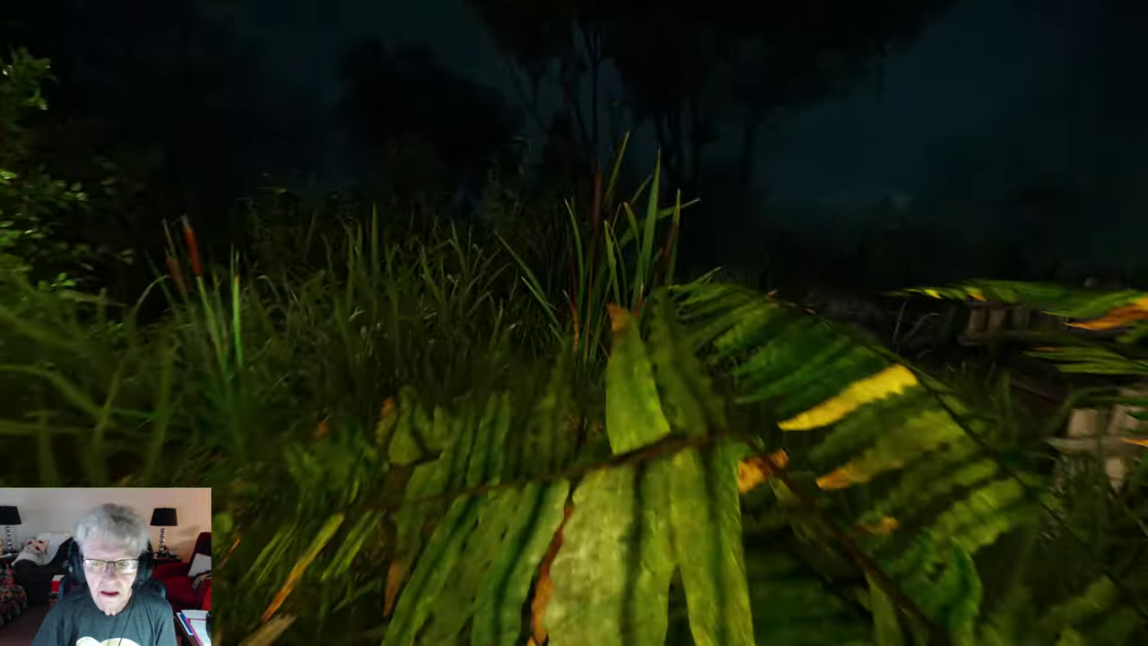
pyautogui.press('w')
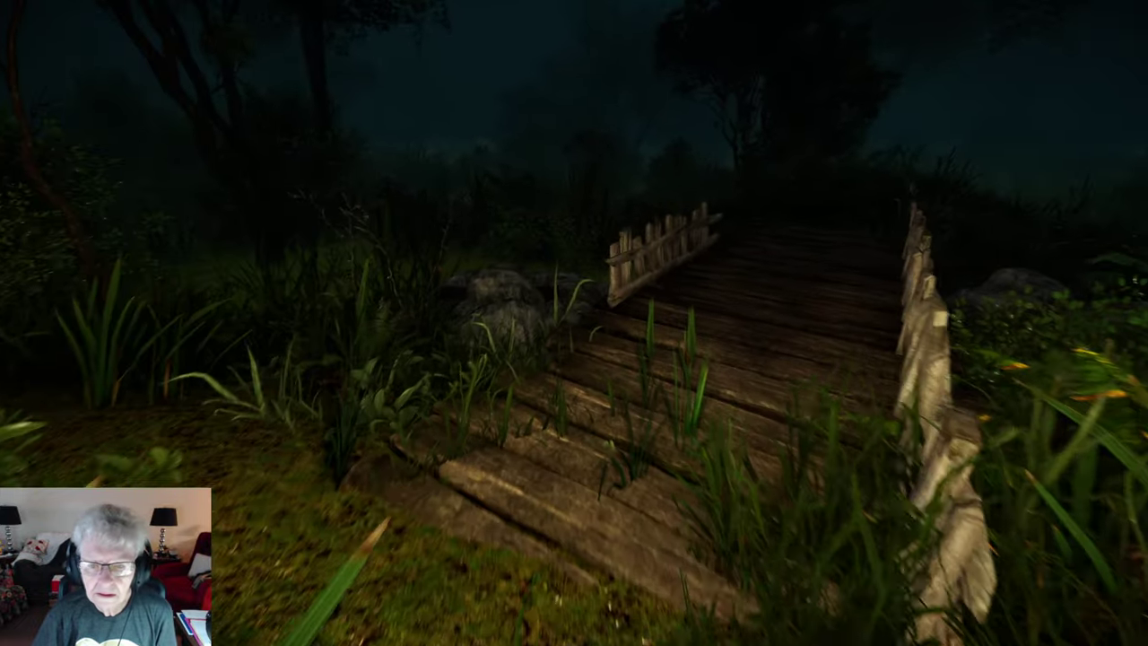
pyautogui.press('w')
pyautogui.press('w')
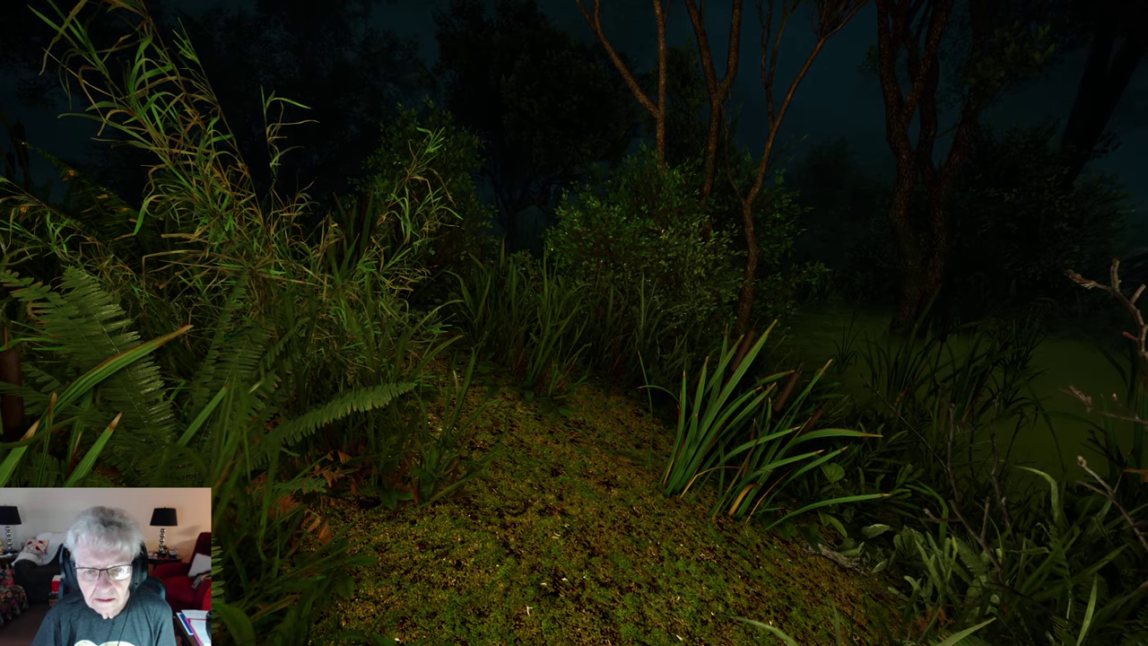
pyautogui.press('w')
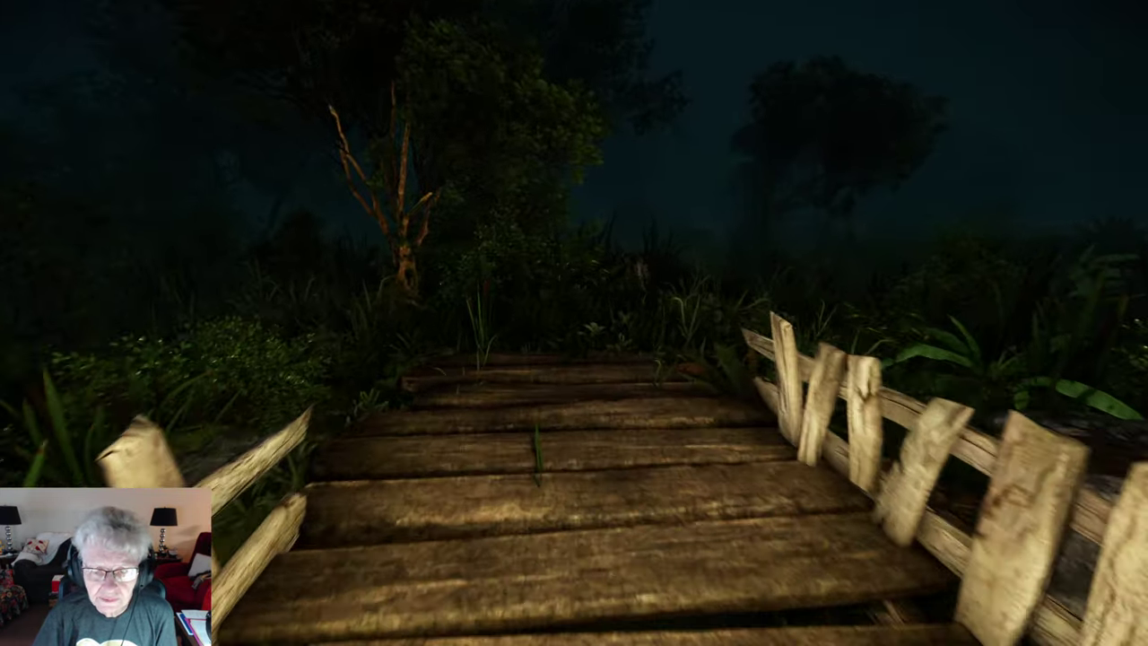
pyautogui.press('w')
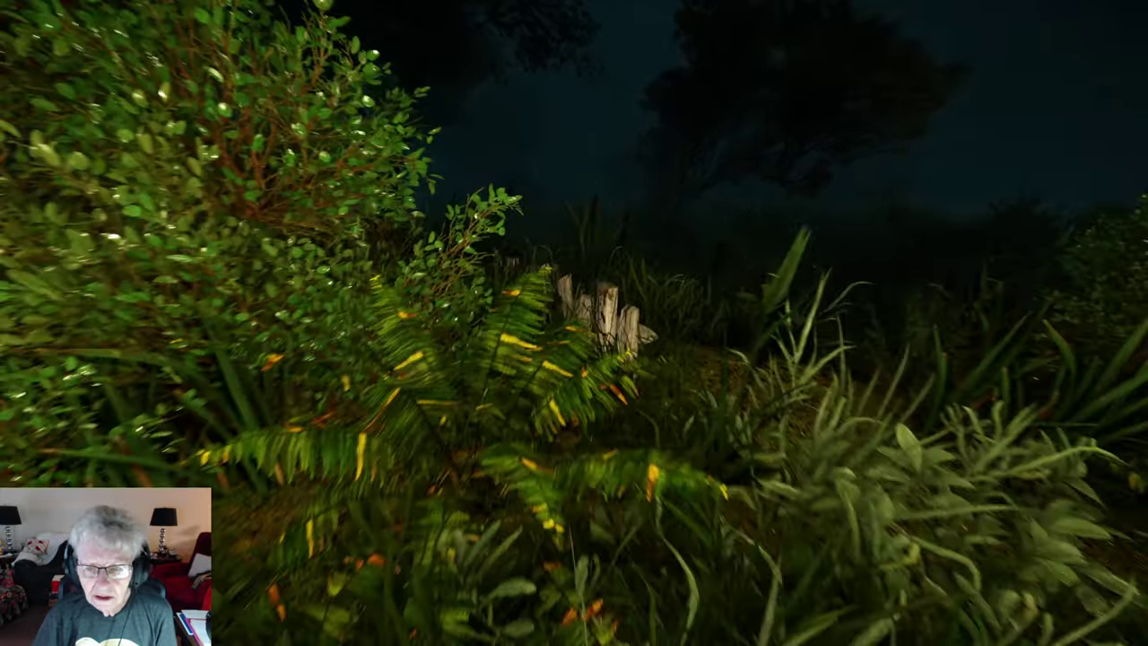
pyautogui.press('w')
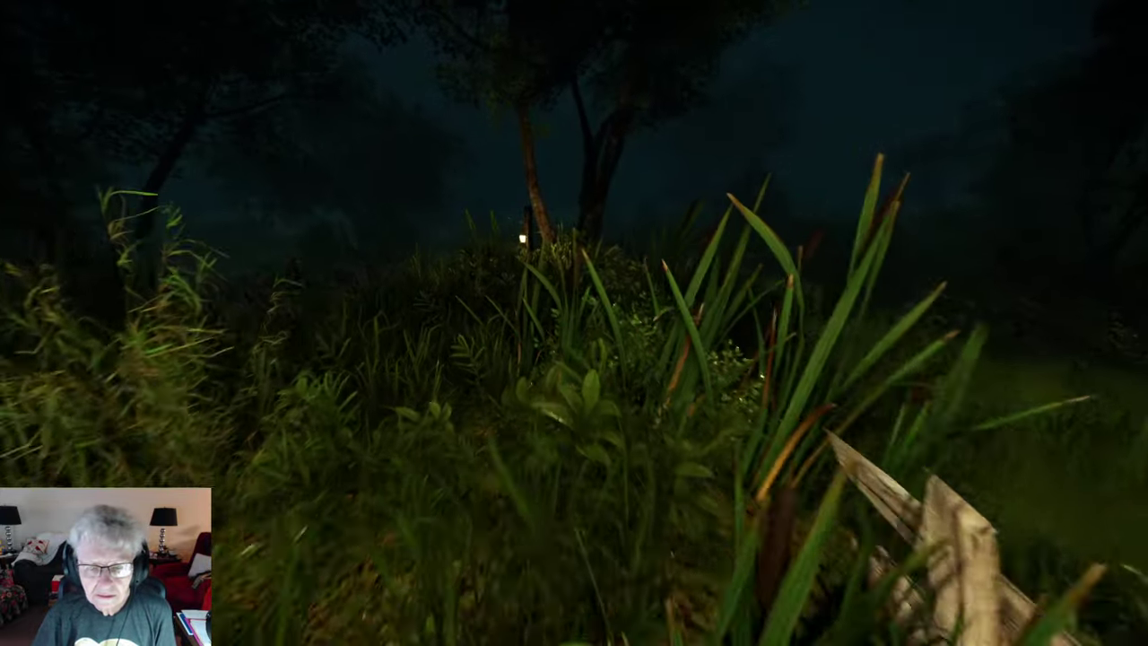
pyautogui.press('w')
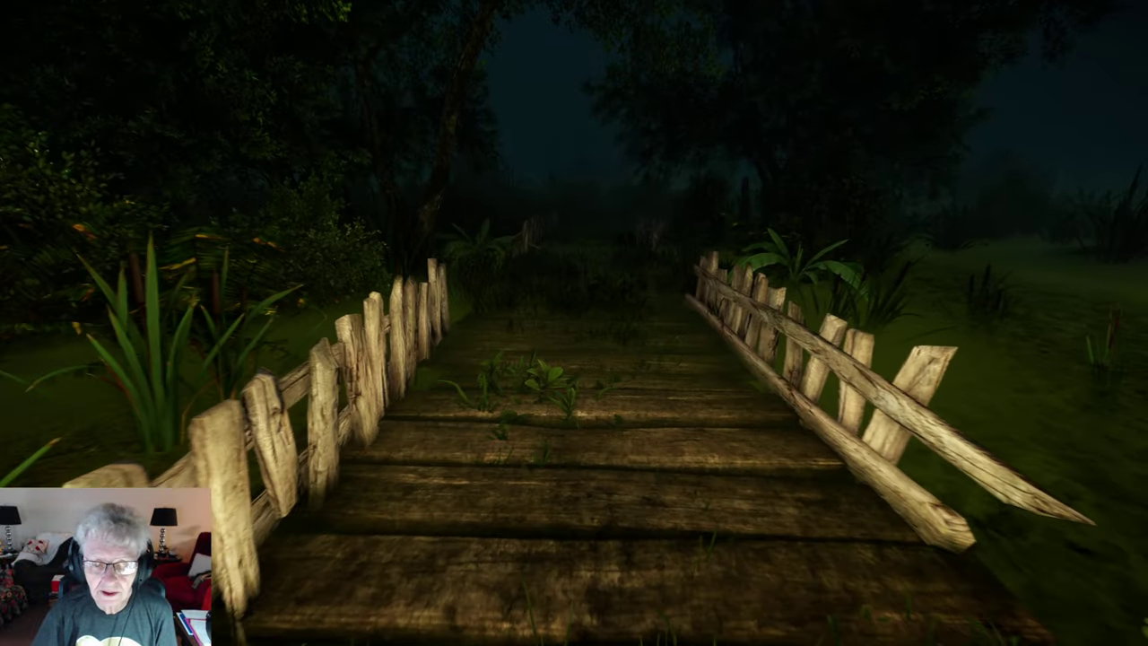
pyautogui.press('w')
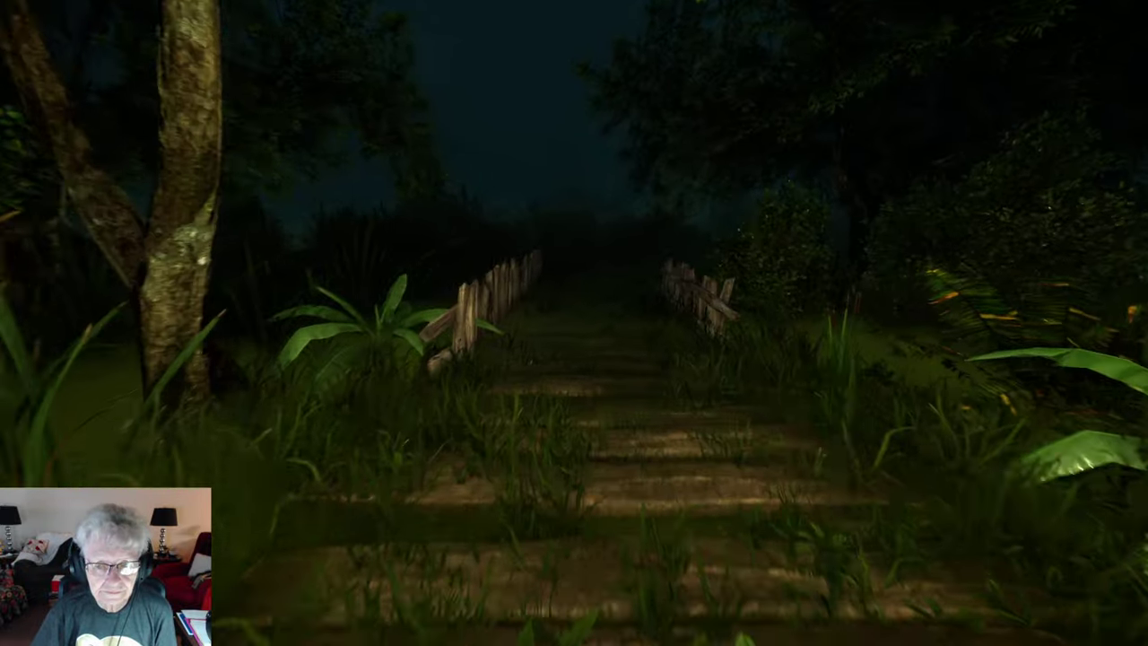
pyautogui.press('w')
pyautogui.press('w')
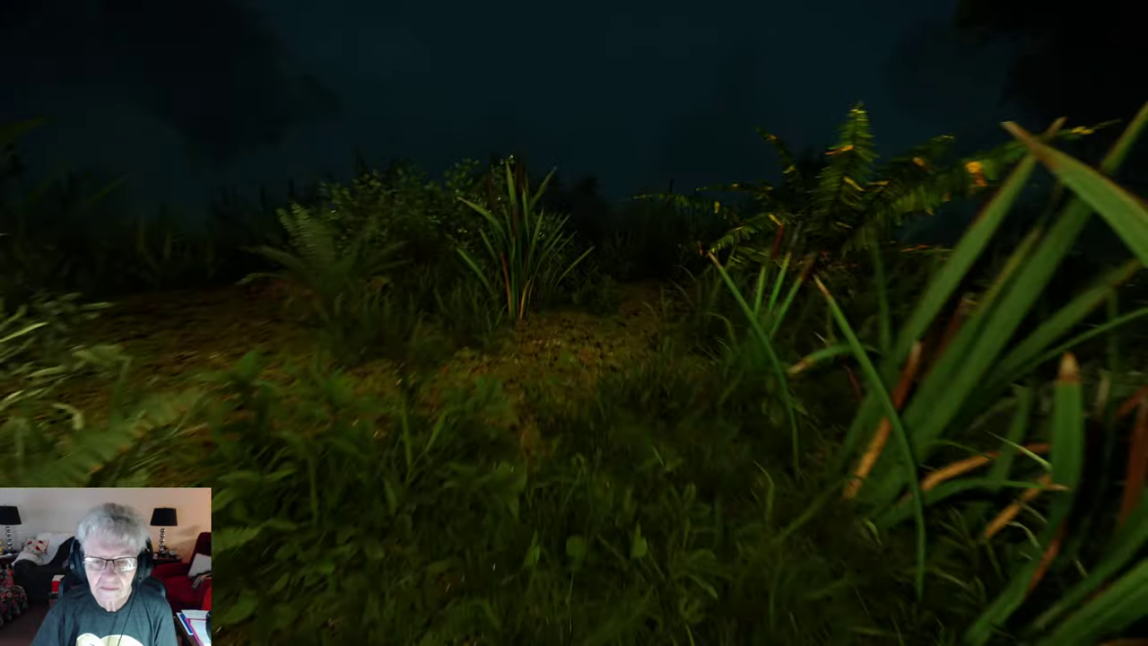
pyautogui.press('w')
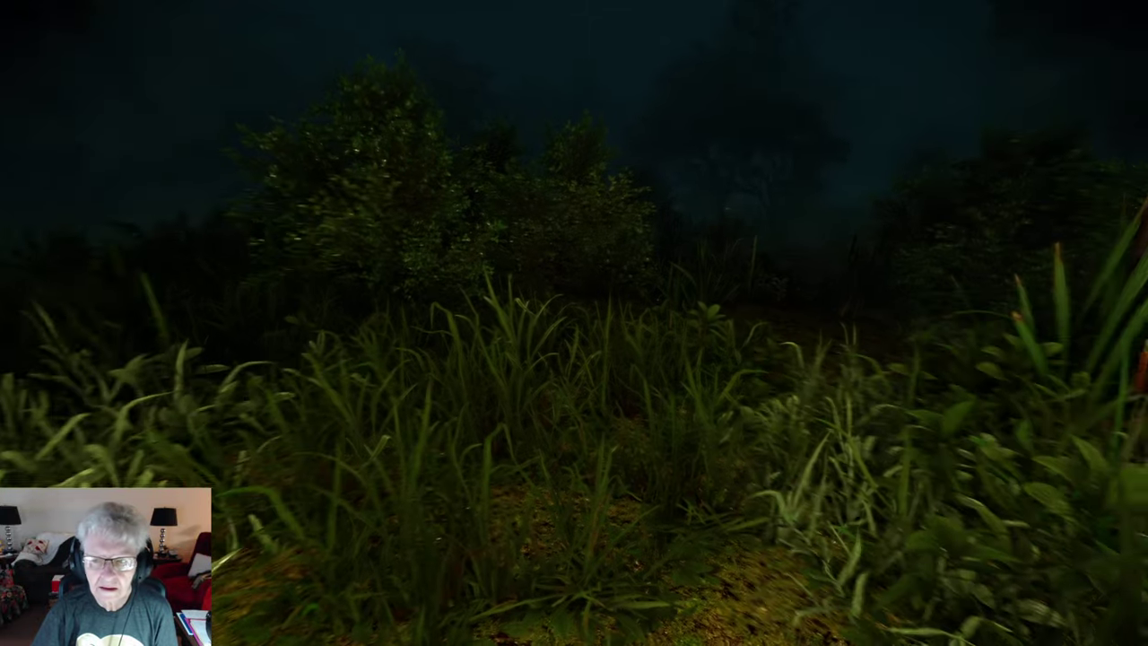
pyautogui.press('w')
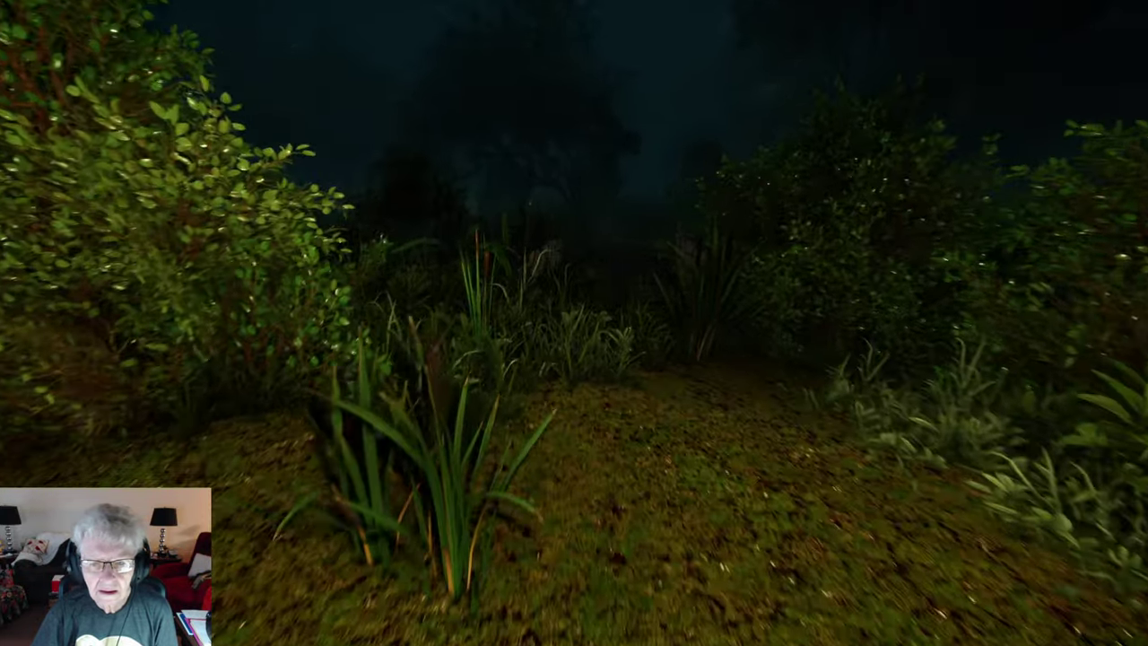
pyautogui.press('w')
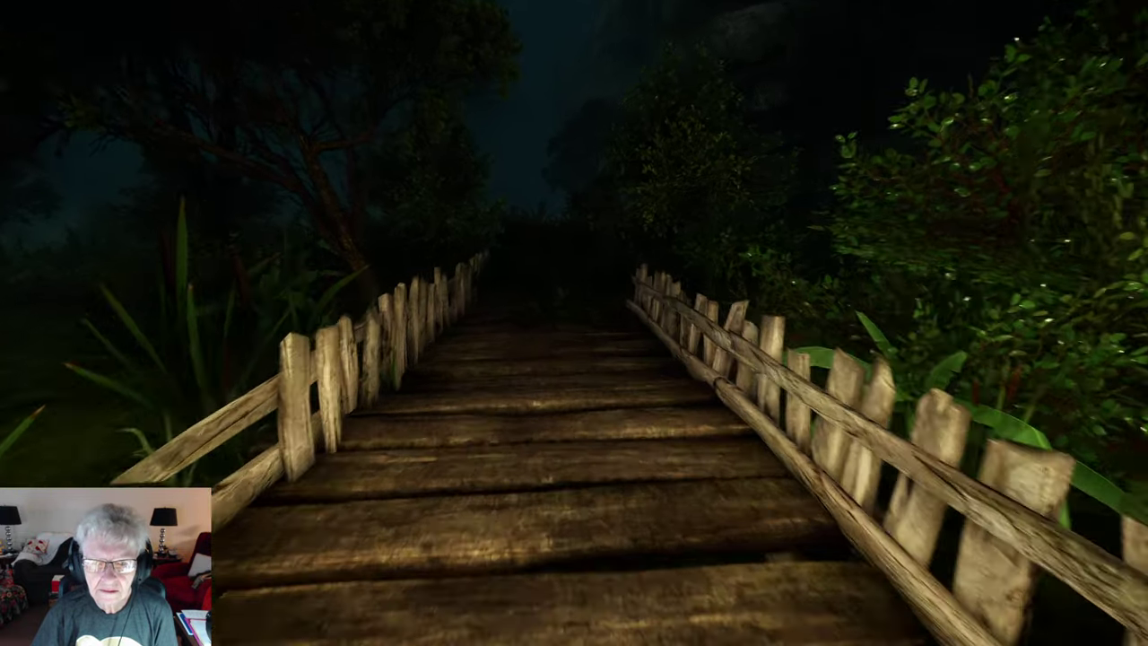
pyautogui.press('w')
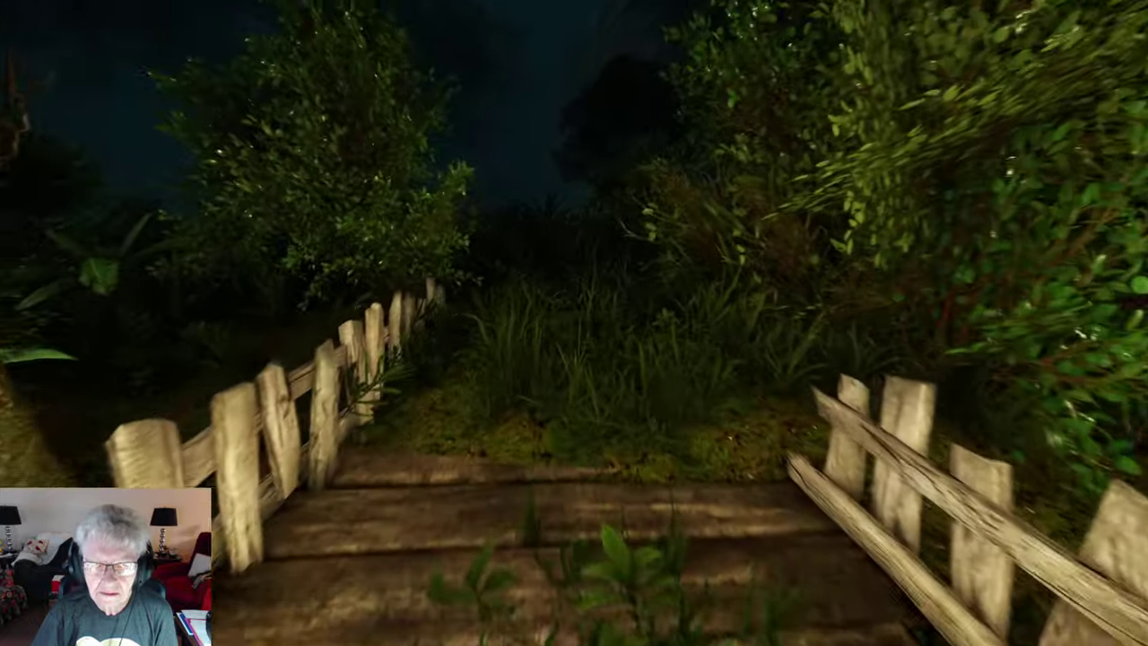
pyautogui.press('w')
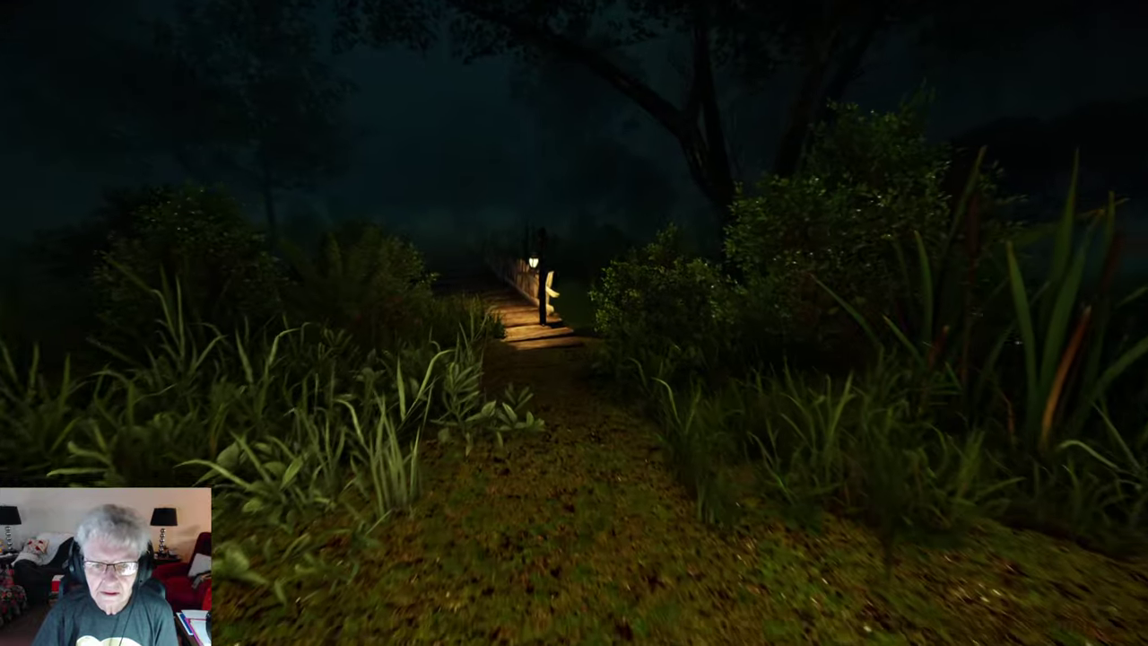
pyautogui.press('w')
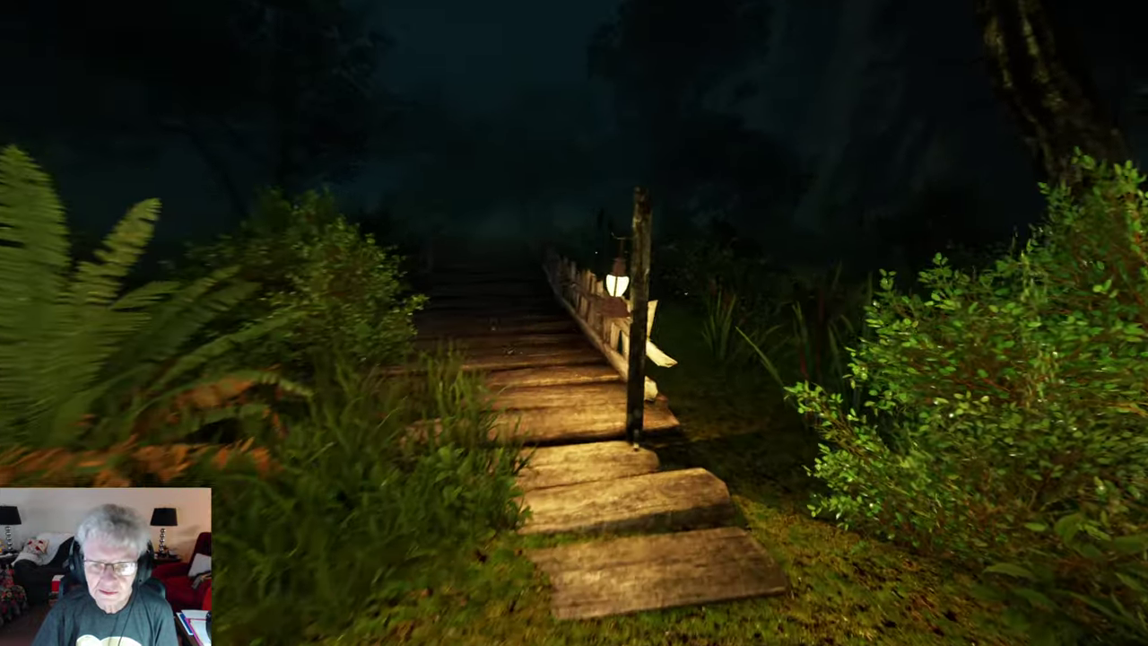
pyautogui.press('w')
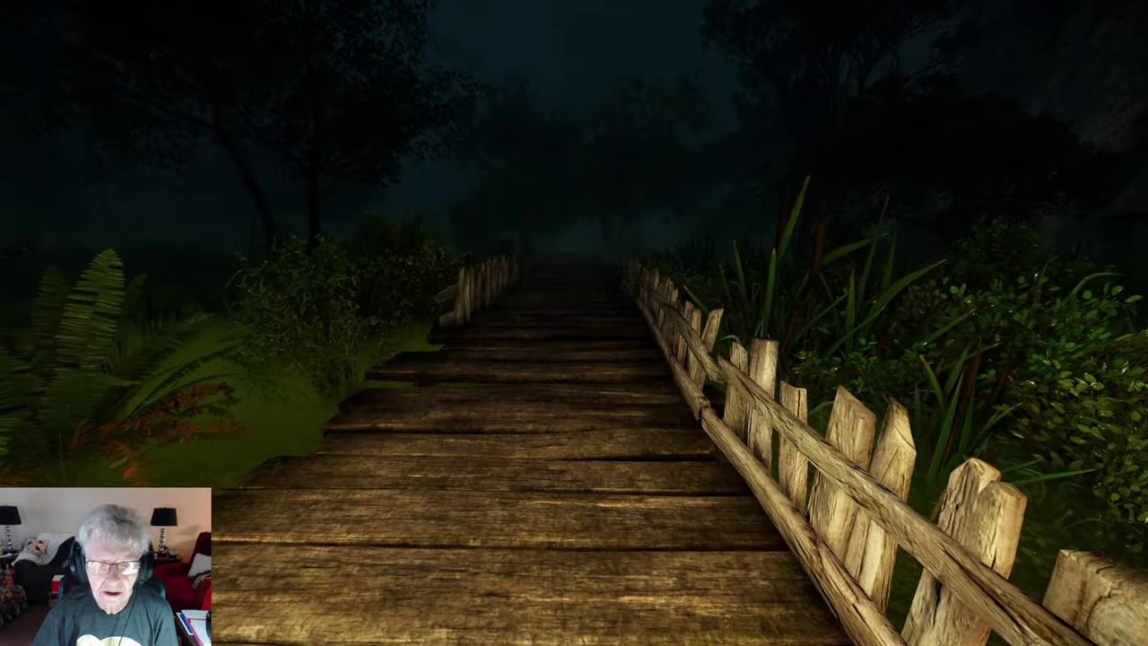
pyautogui.press('w')
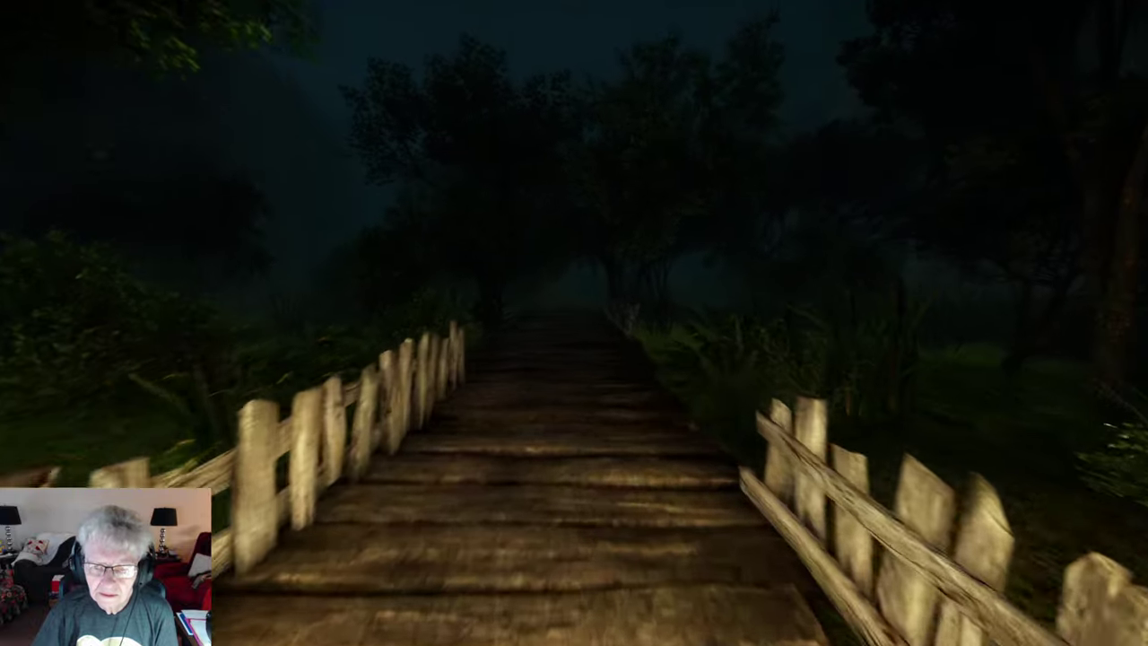
pyautogui.press('w')
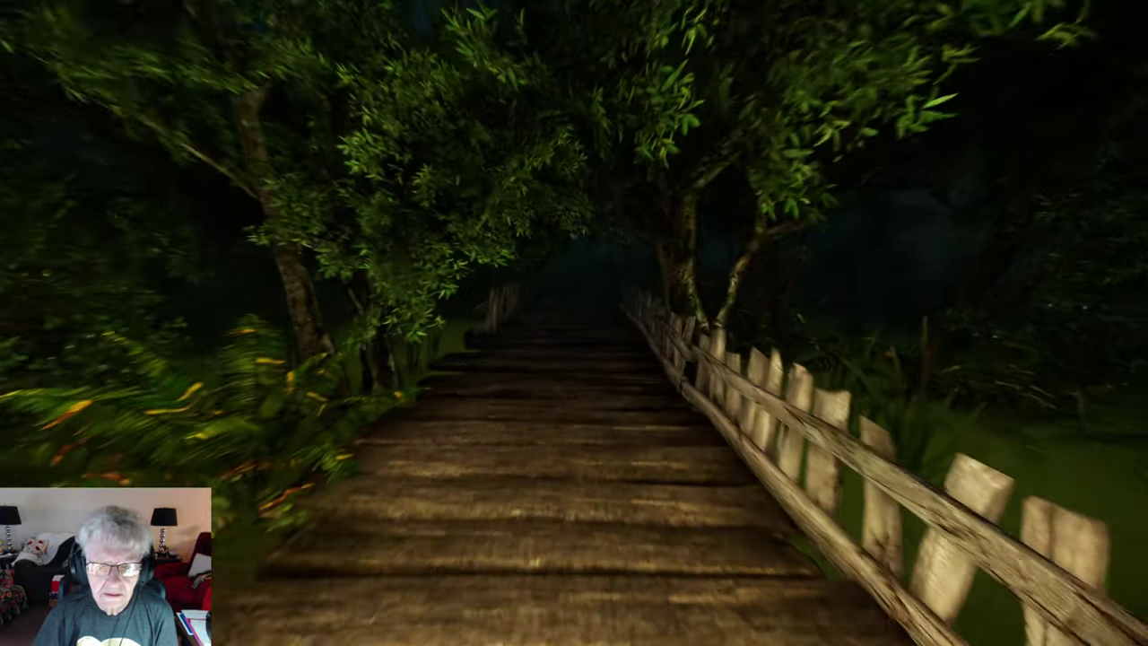
pyautogui.press('w')
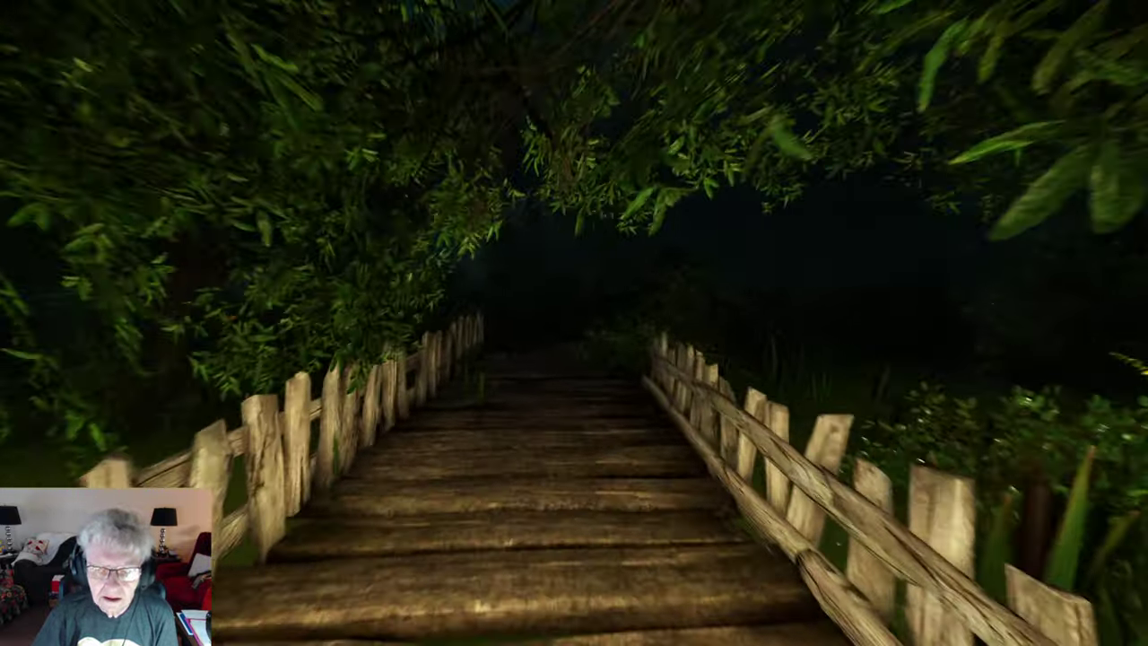
pyautogui.press('w')
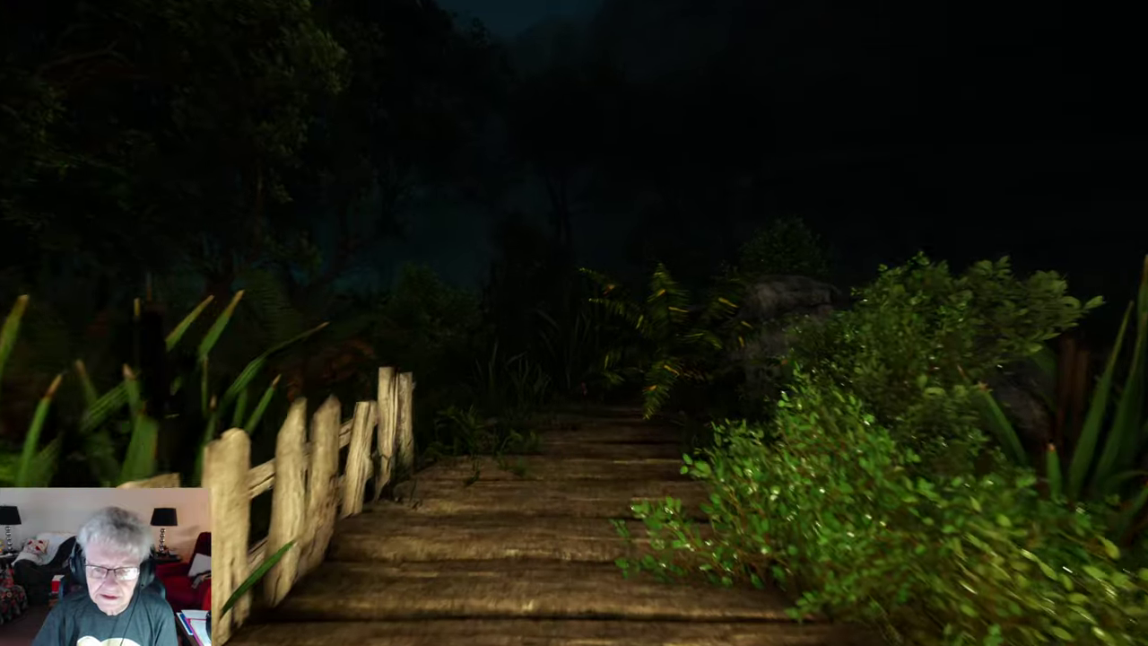
pyautogui.press('w')
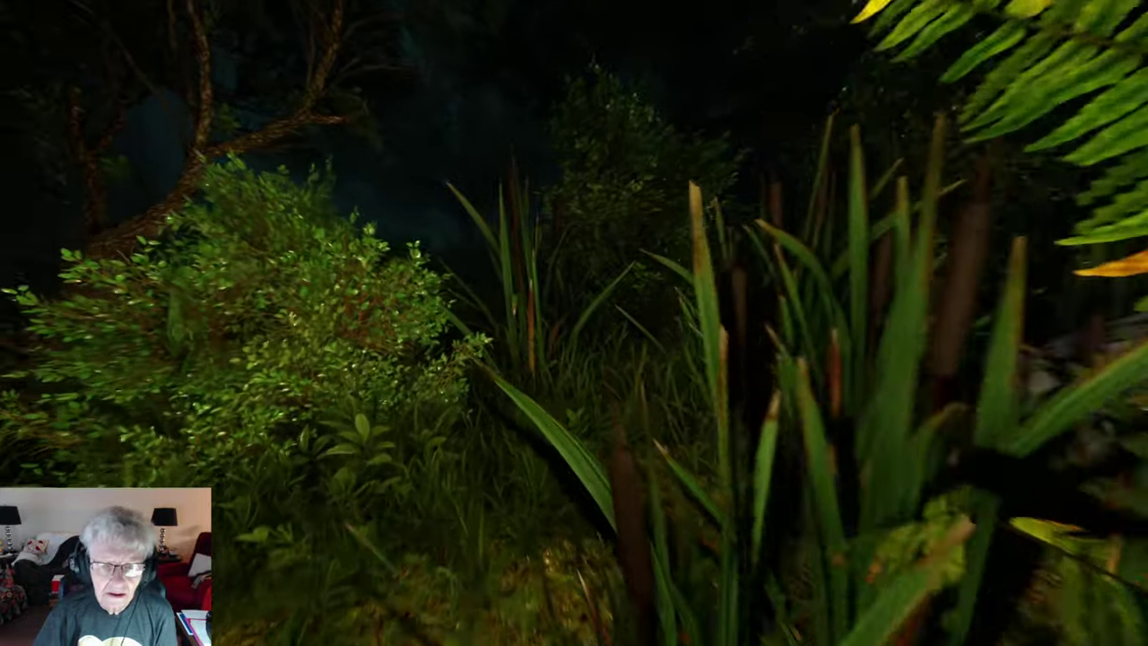
pyautogui.press('w')
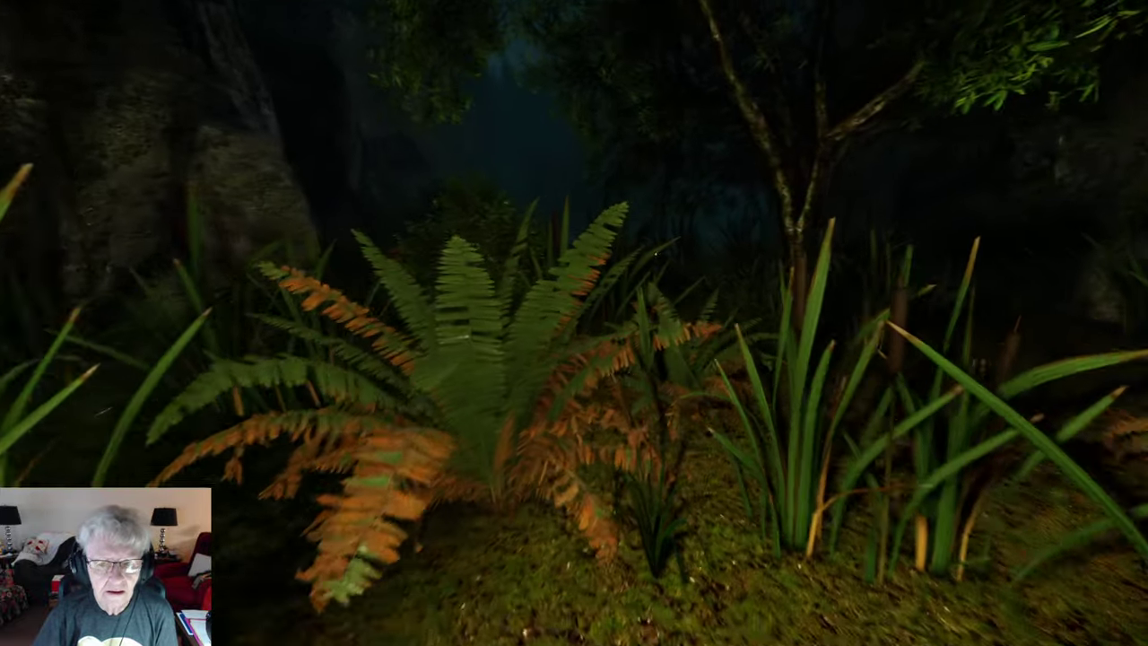
pyautogui.press('w')
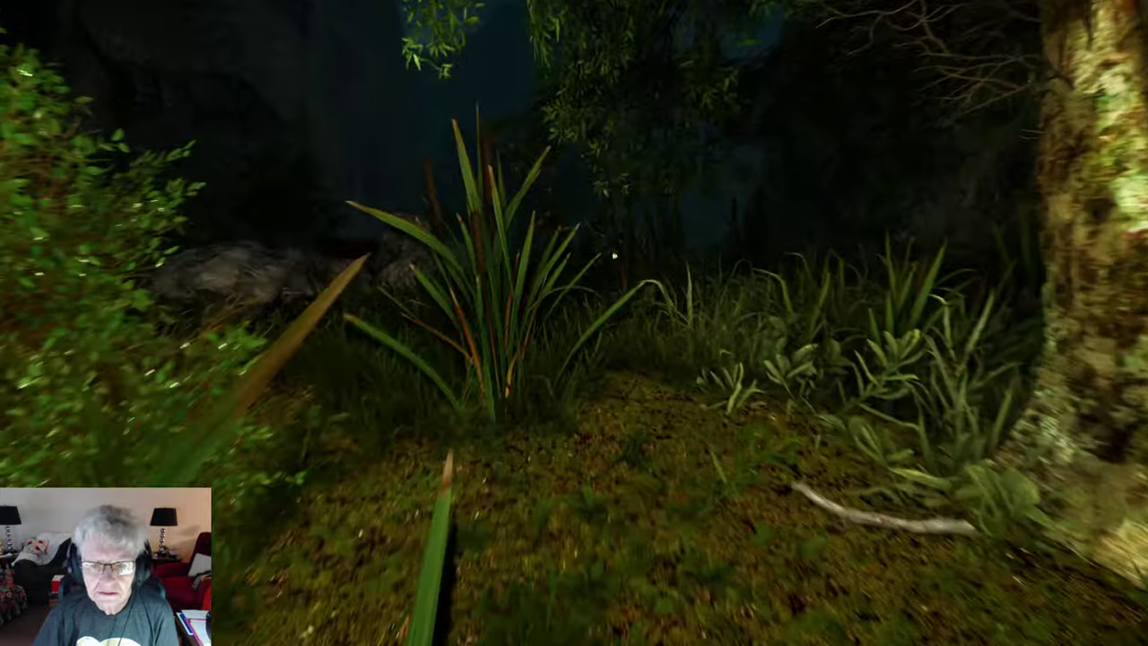
pyautogui.press('w')
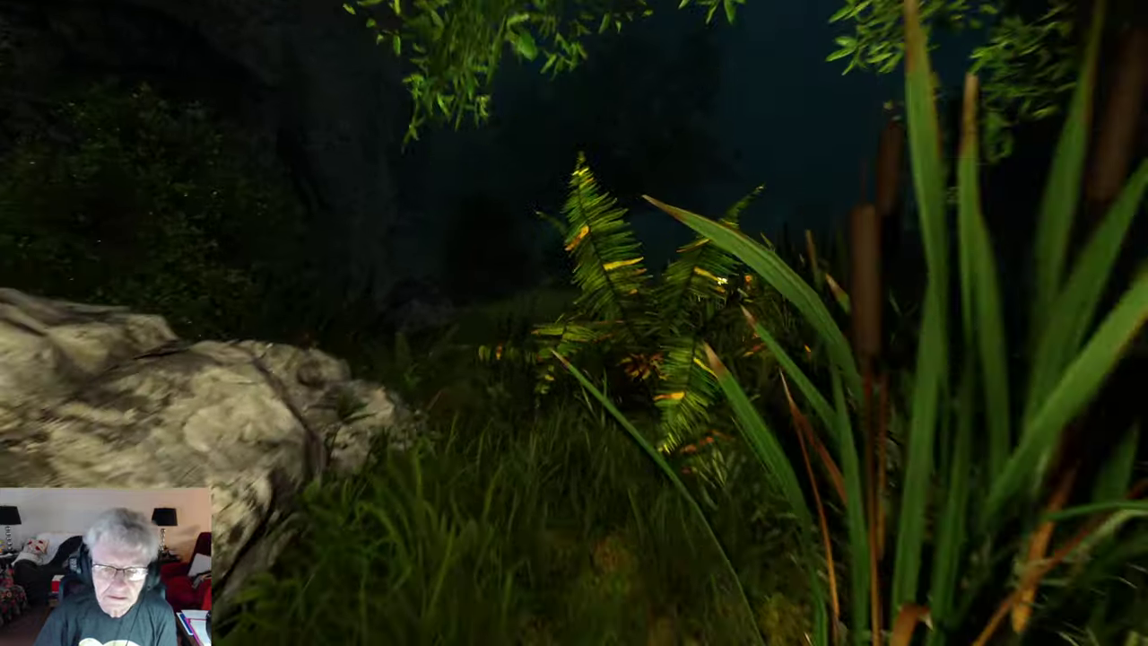
pyautogui.press('w')
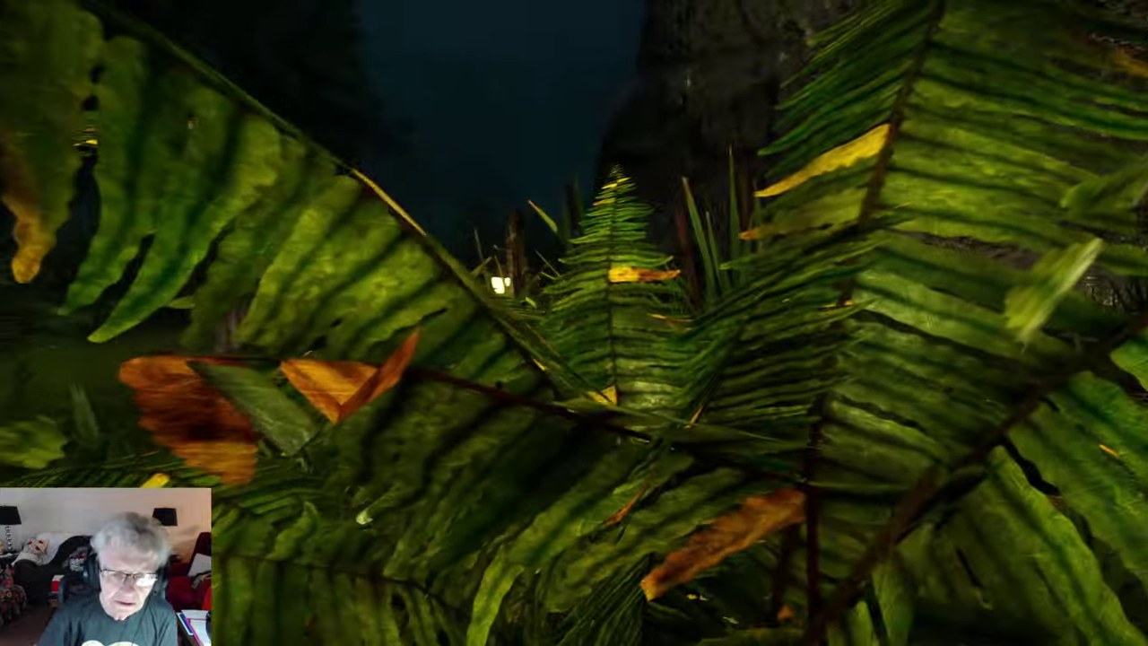
pyautogui.press('w')
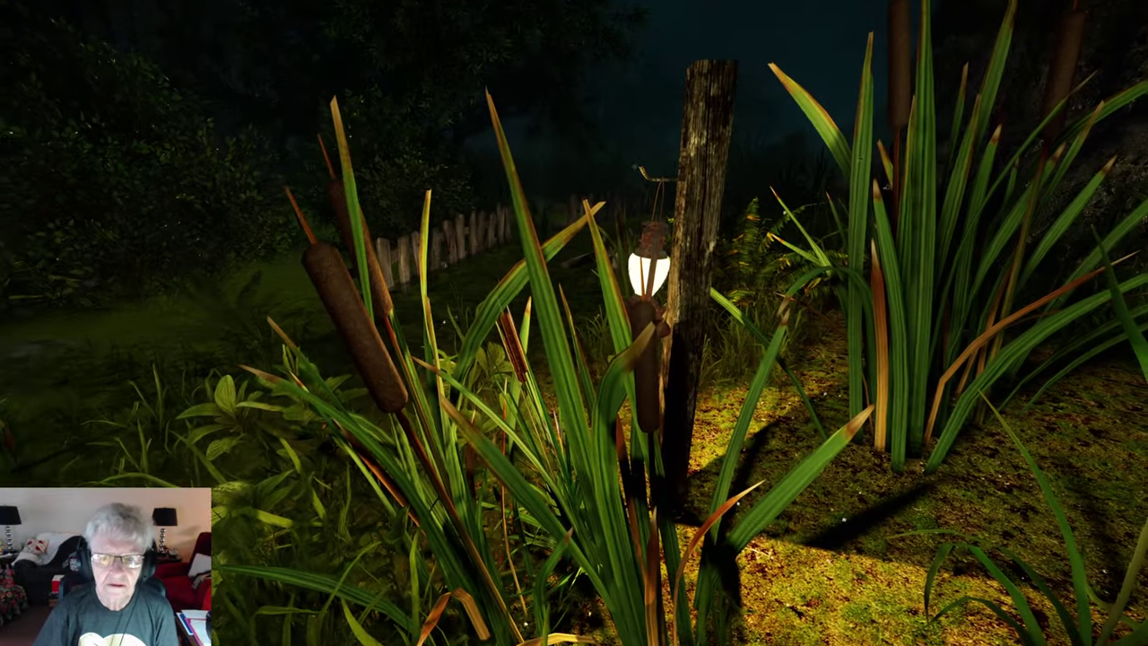
pyautogui.press('w')
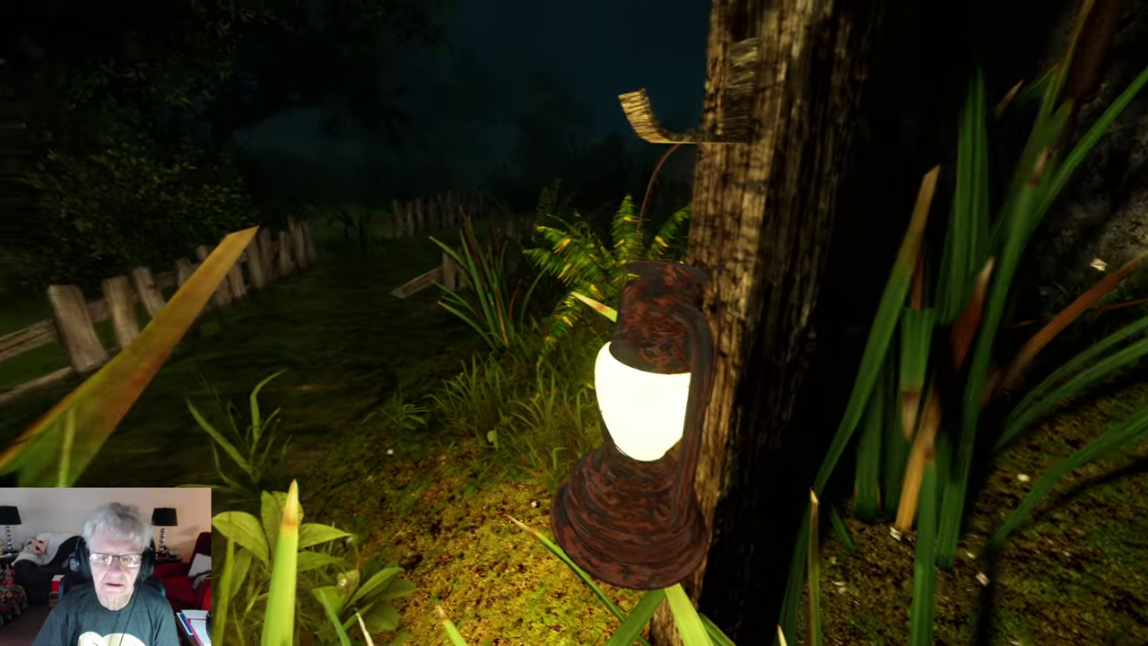
pyautogui.press('w')
pyautogui.press('w')
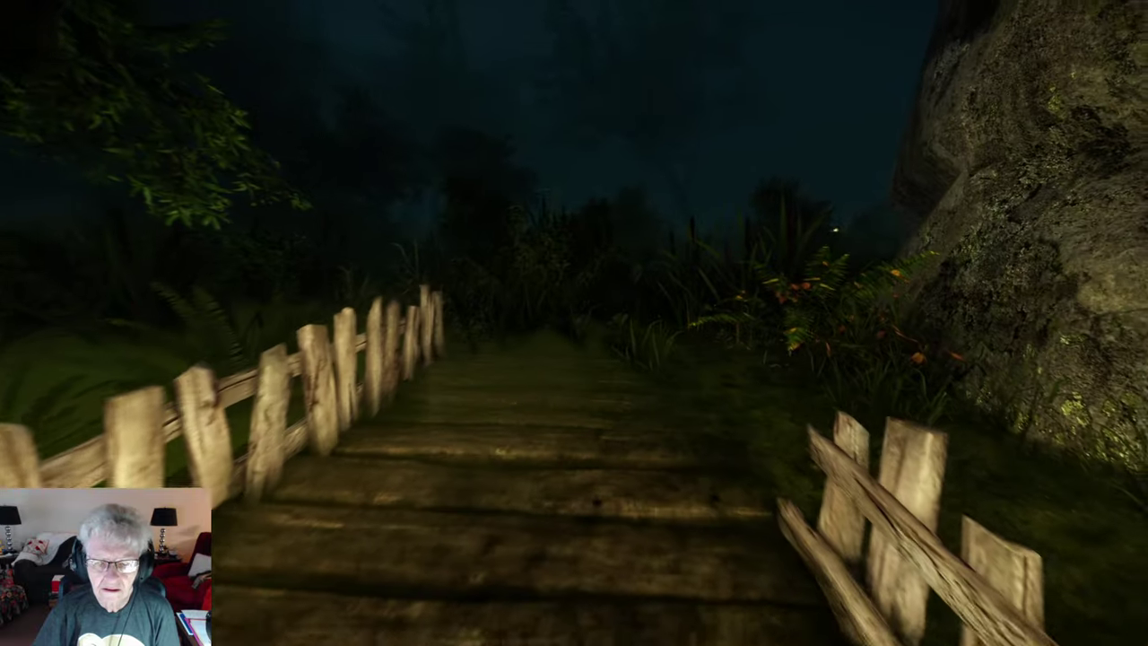
pyautogui.press('w')
pyautogui.press('w')
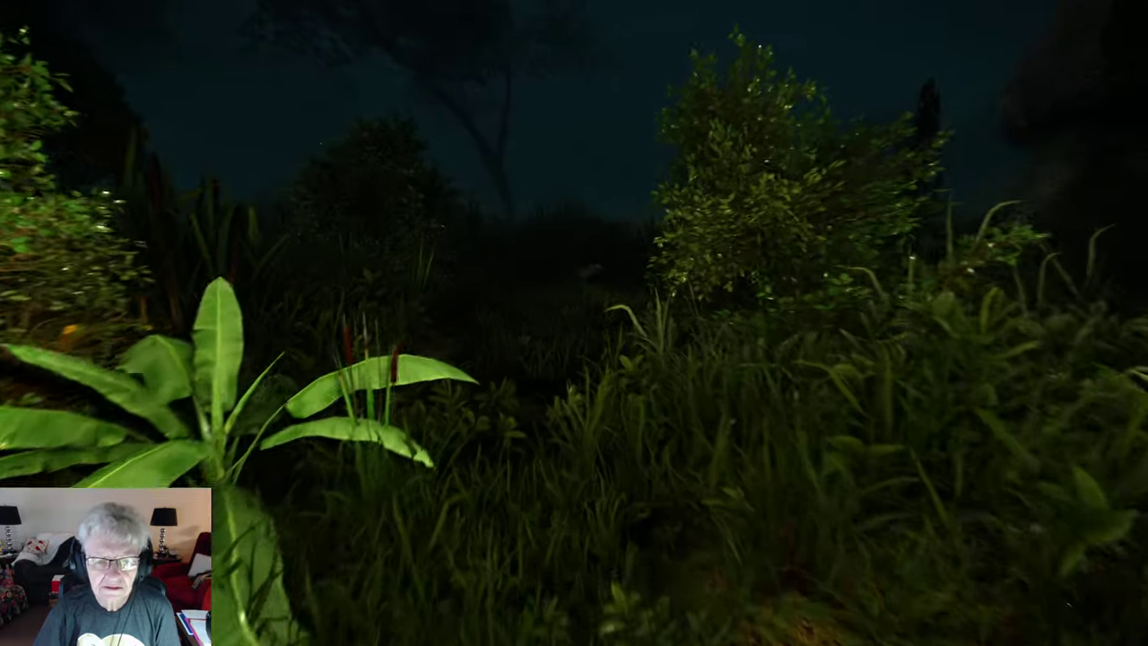
pyautogui.press('w')
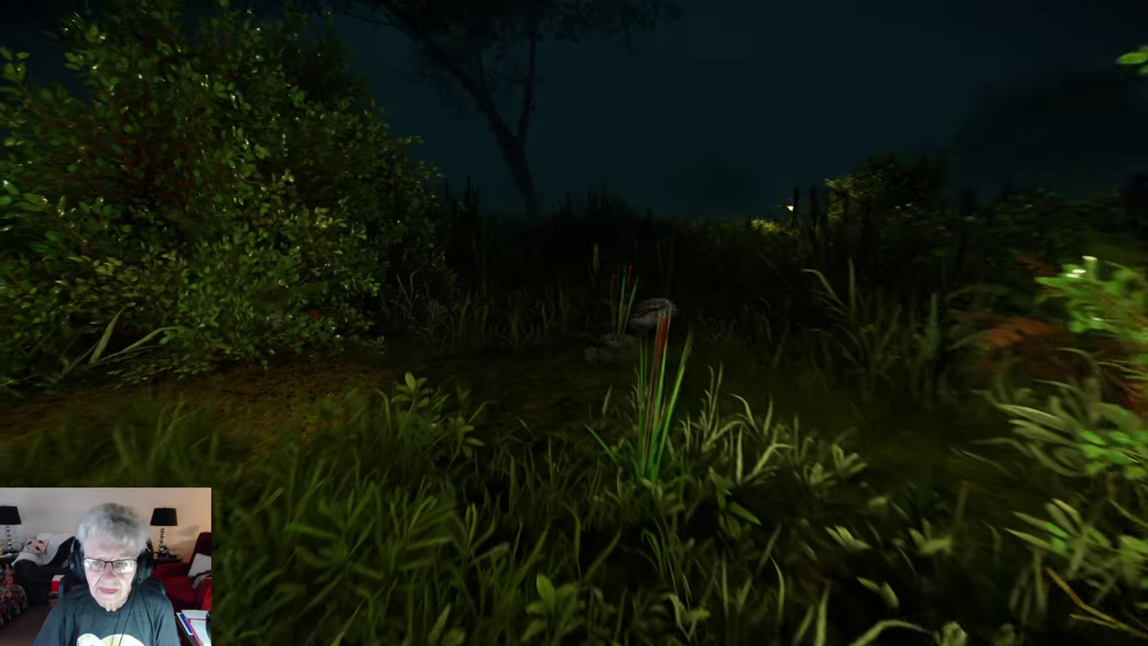
pyautogui.press('w')
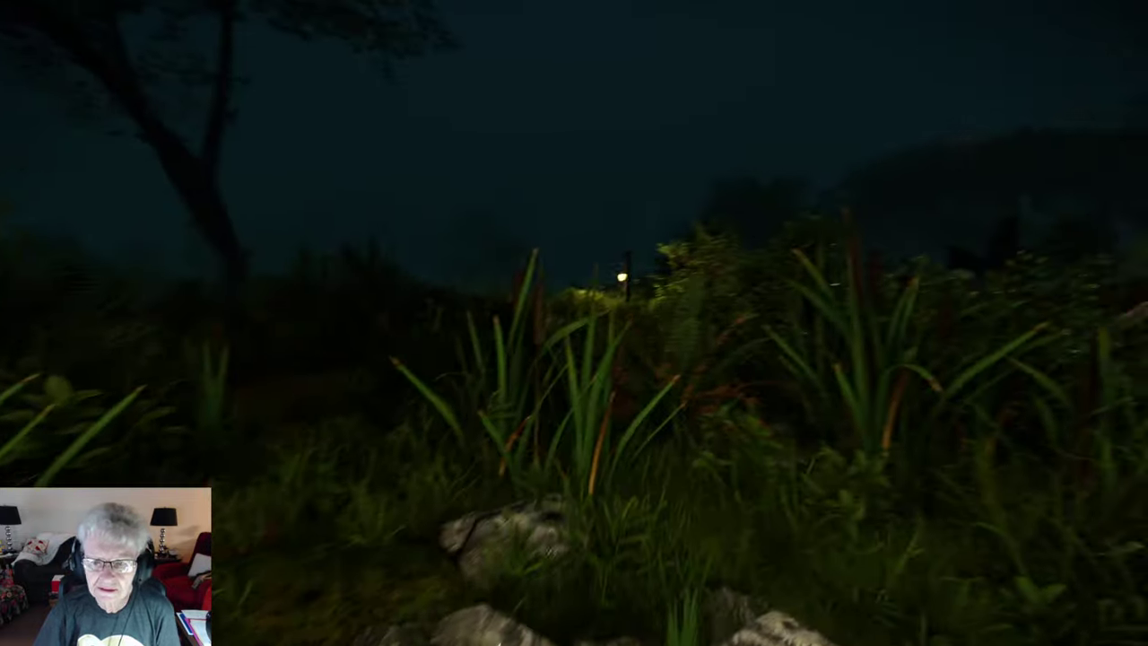
pyautogui.press('w')
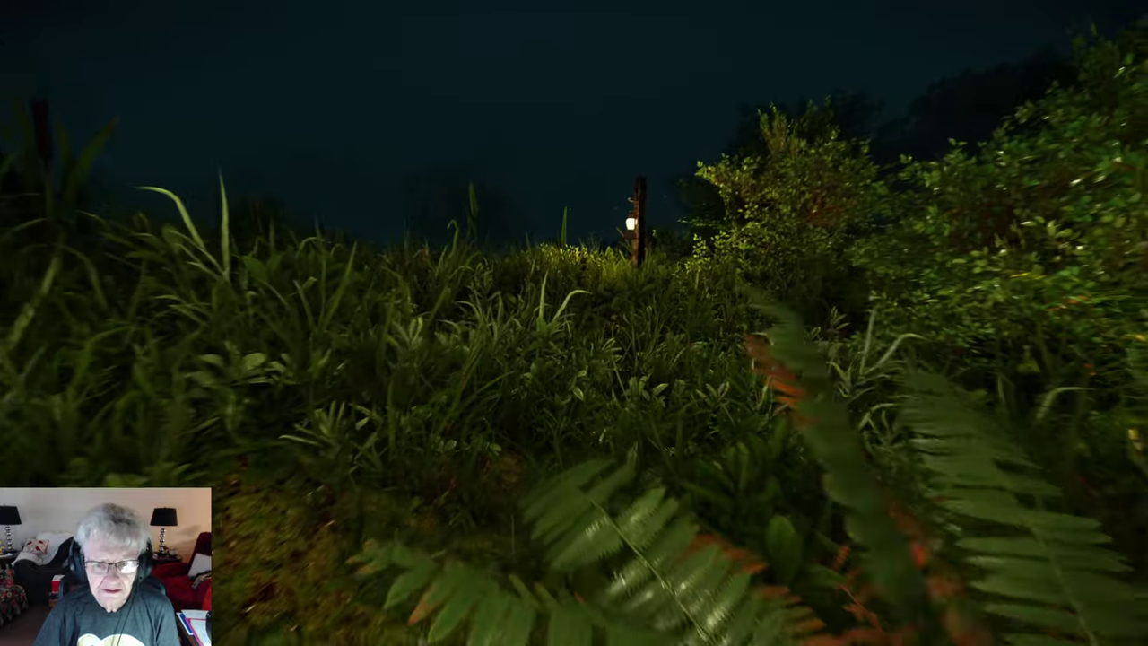
pyautogui.press('w')
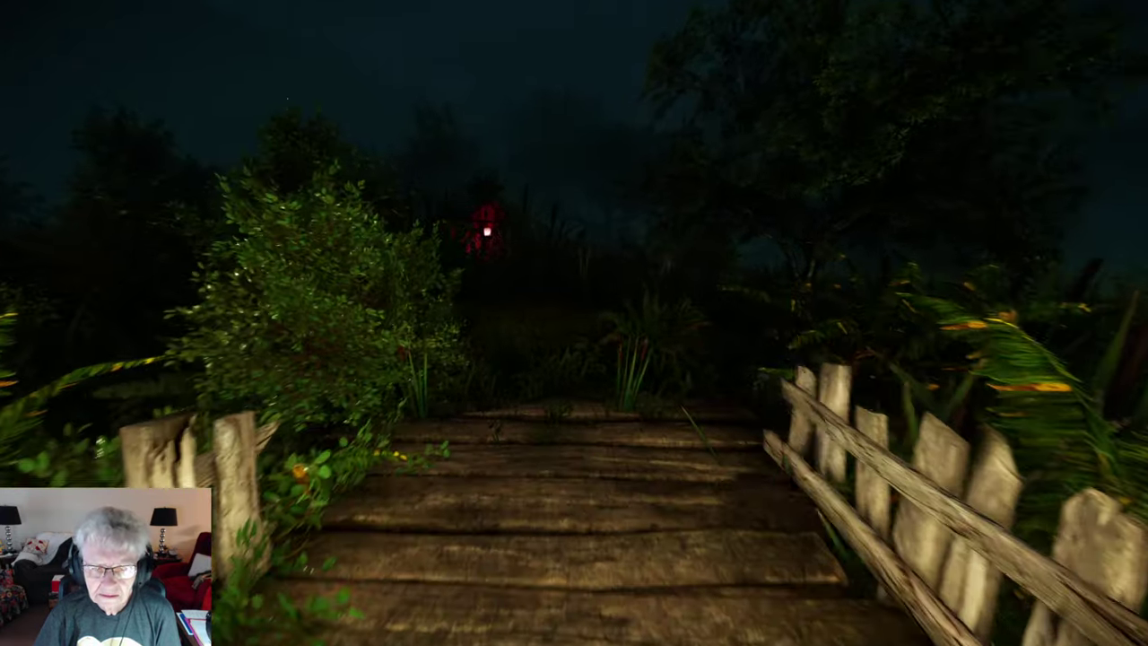
pyautogui.press('w')
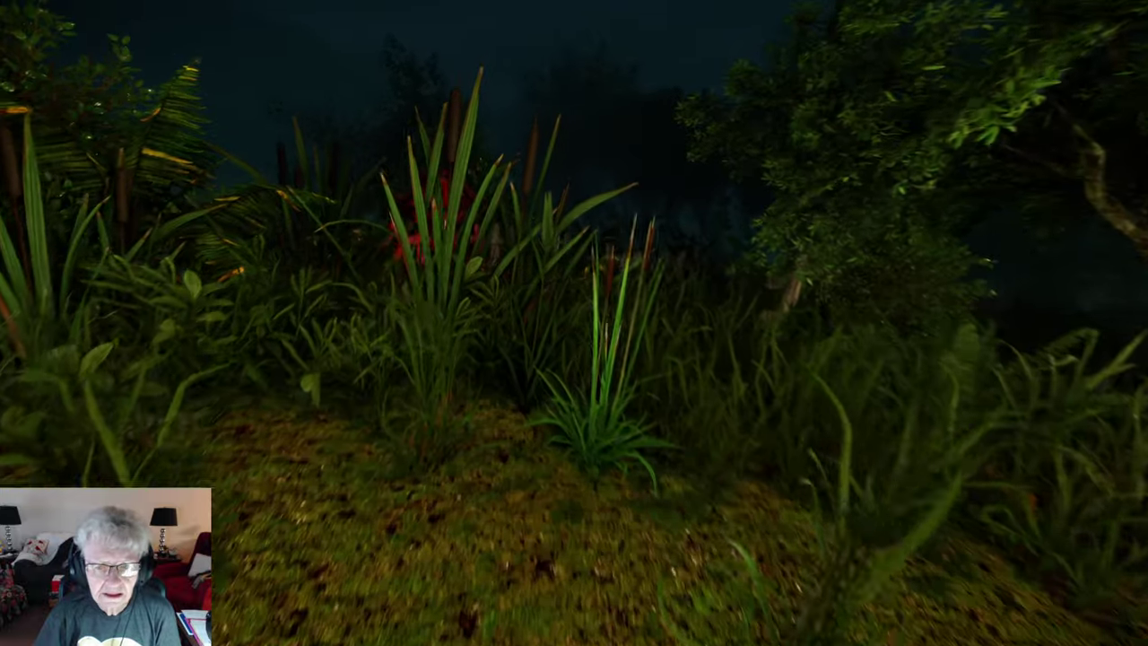
pyautogui.press('w')
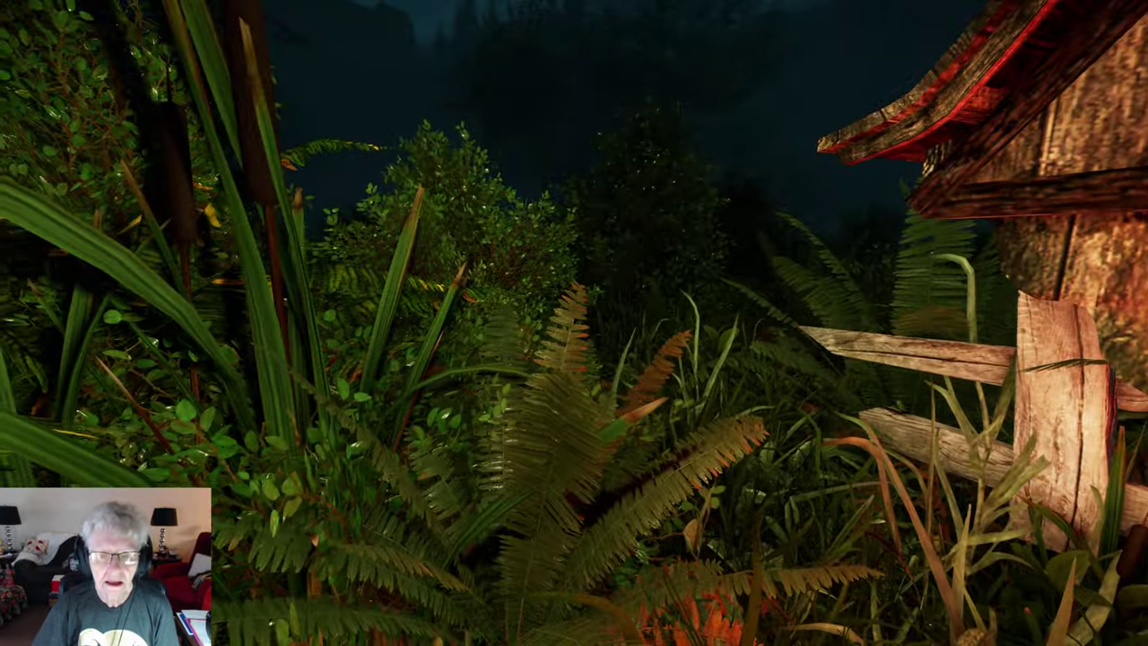
pyautogui.press('w')
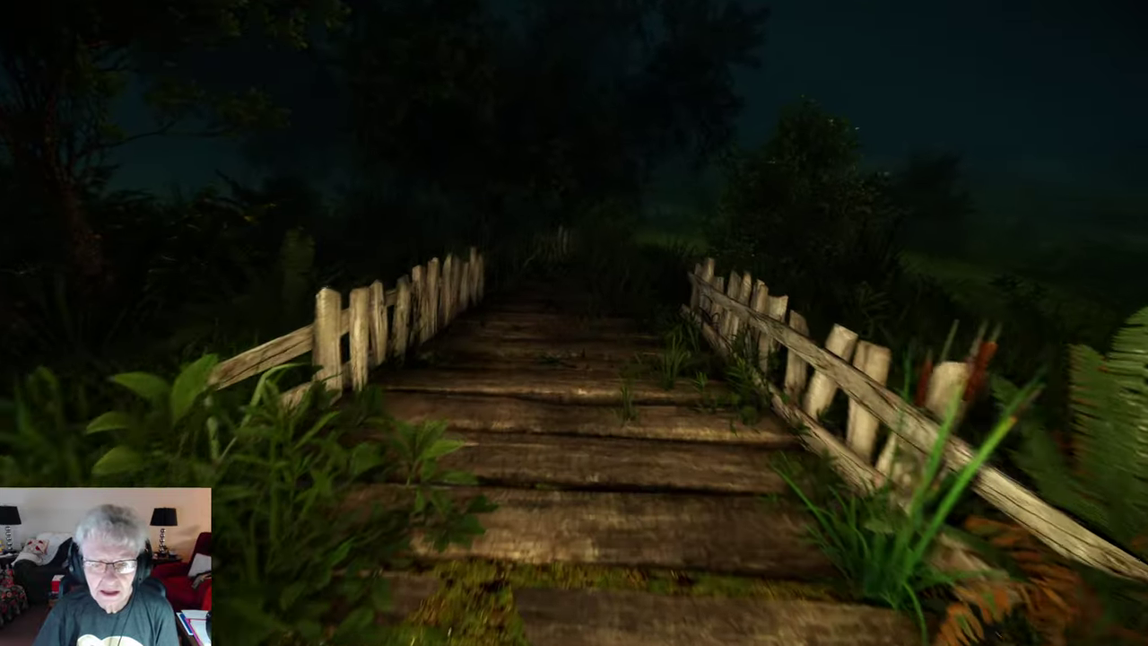
pyautogui.press('w')
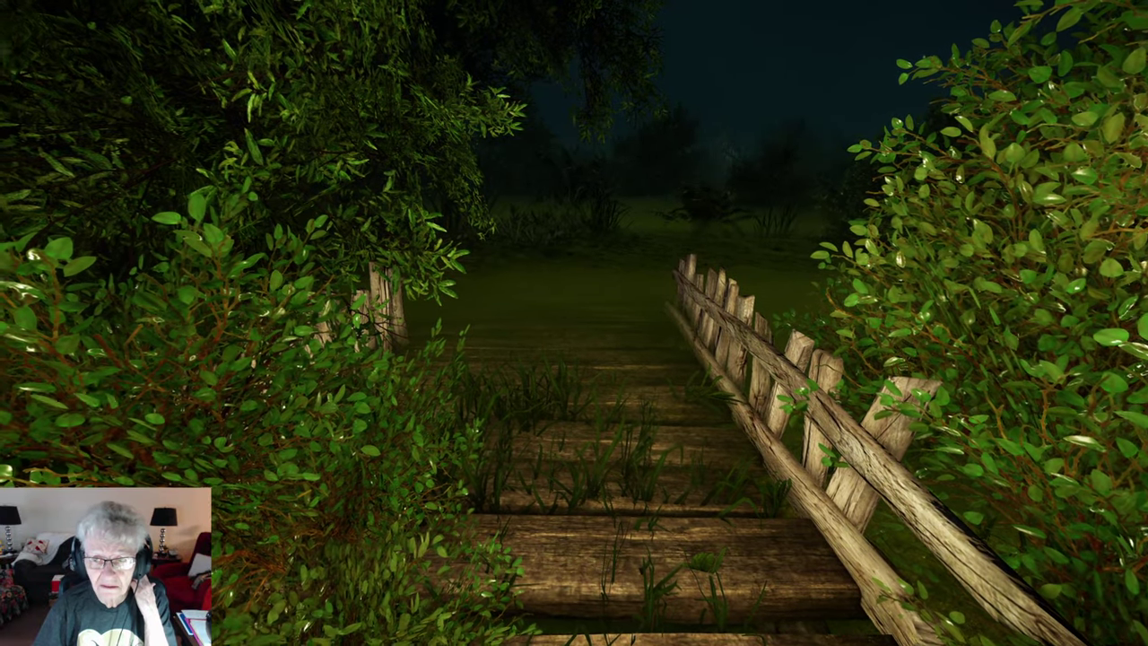
pyautogui.press('w')
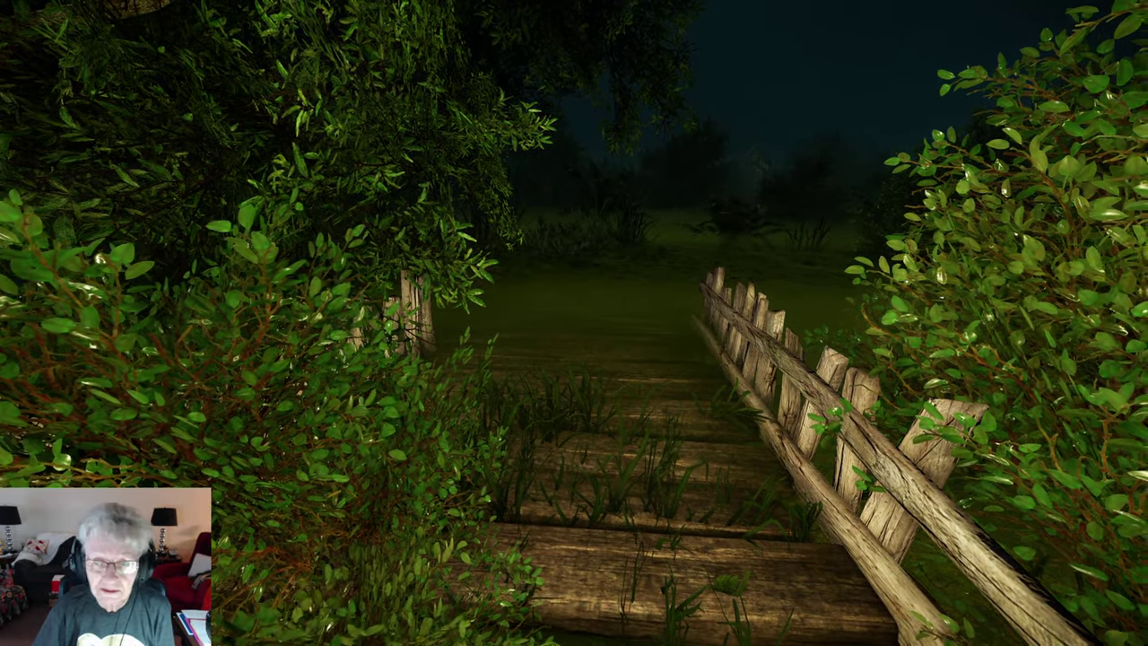
pyautogui.press('w')
pyautogui.press('w')
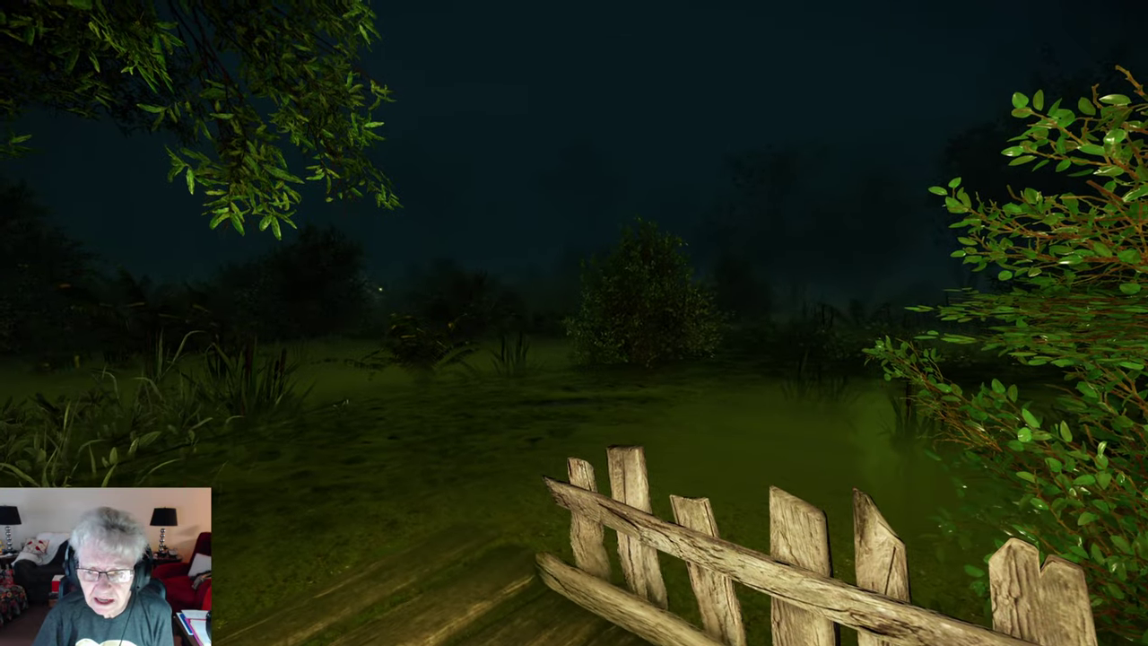
pyautogui.press('w')
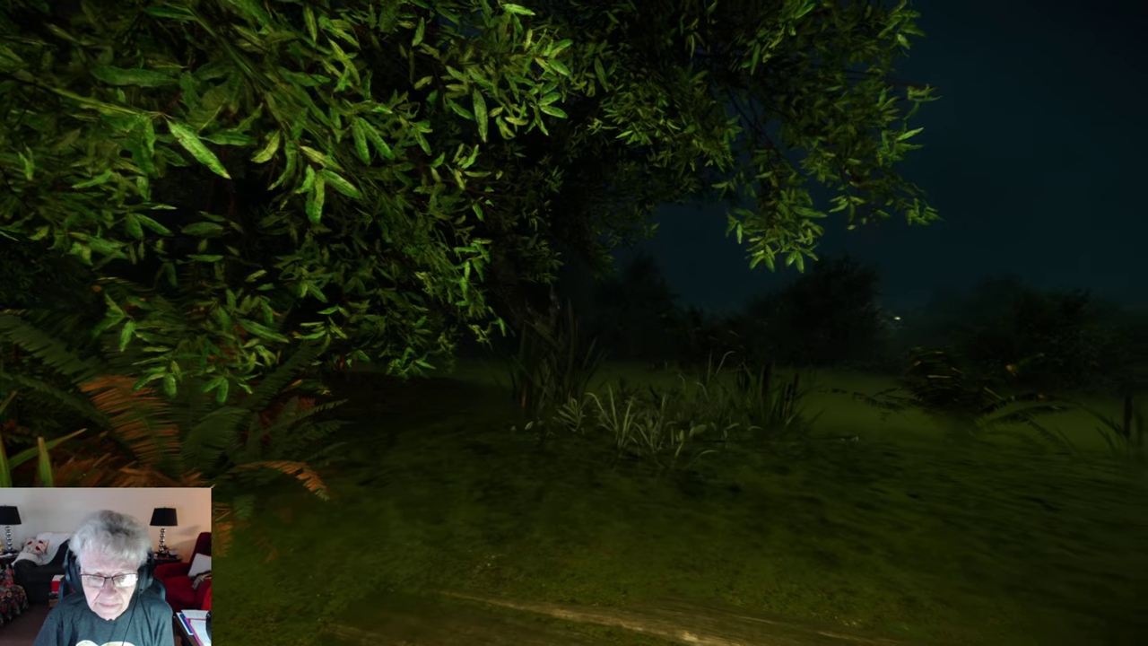
pyautogui.press('w')
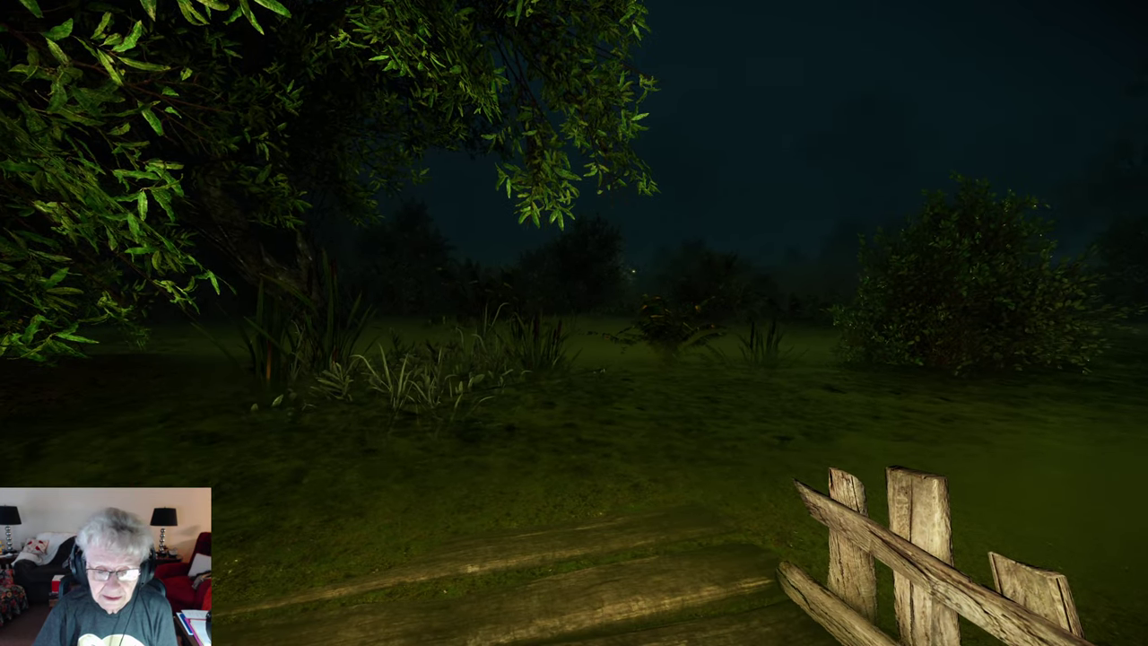
pyautogui.press('w')
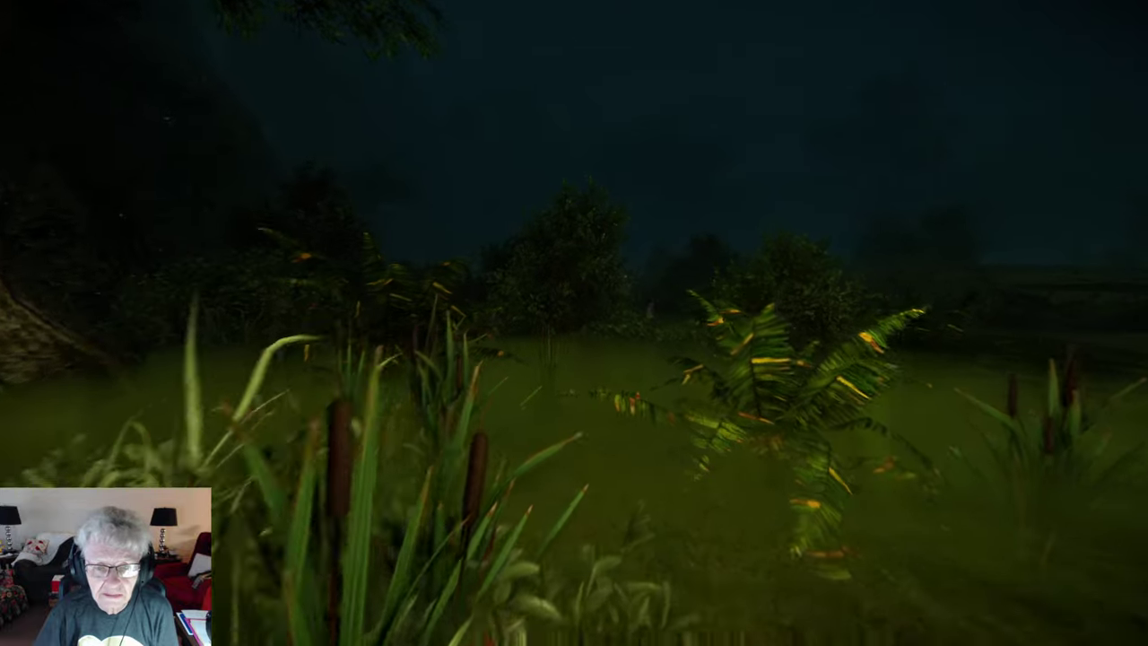
pyautogui.press('w')
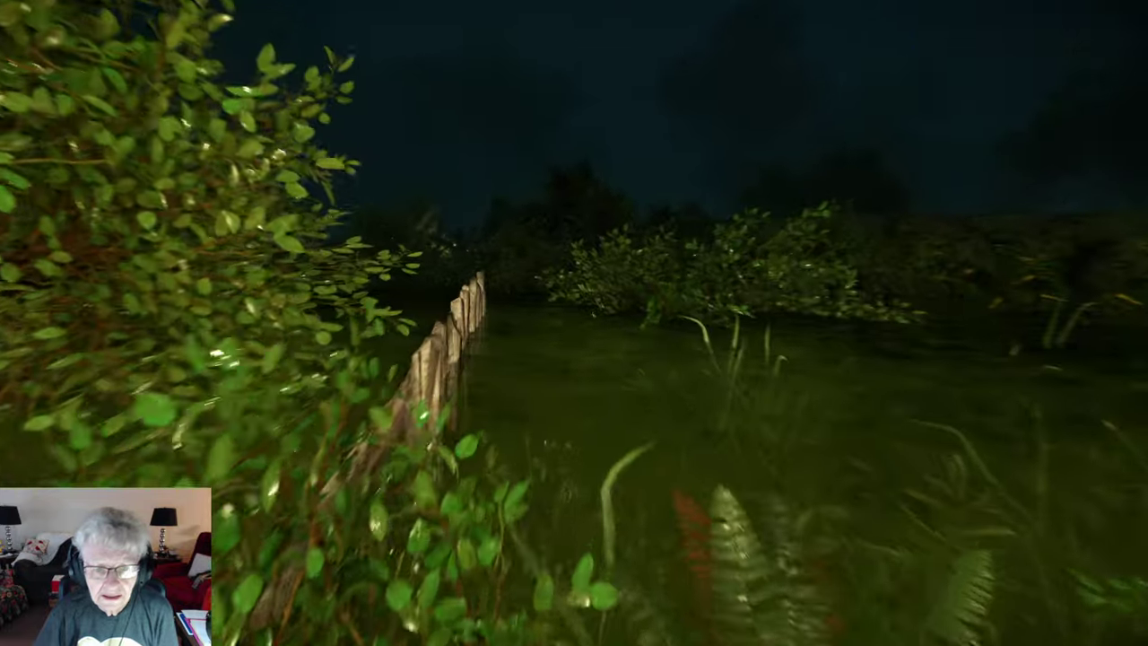
pyautogui.press('w')
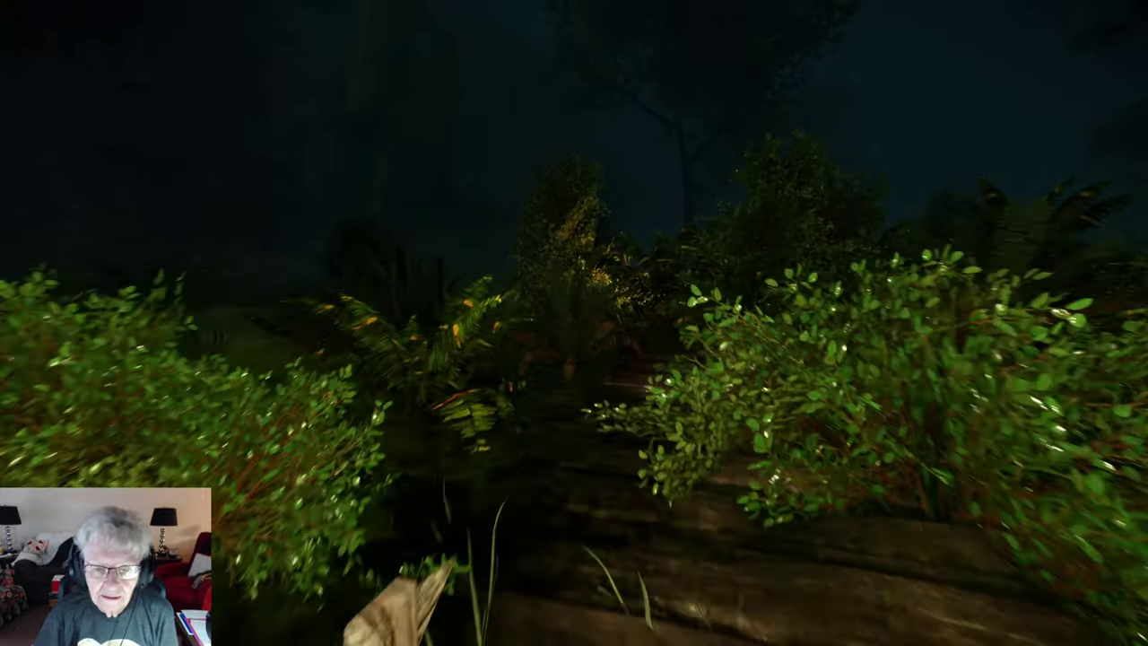
pyautogui.press('w')
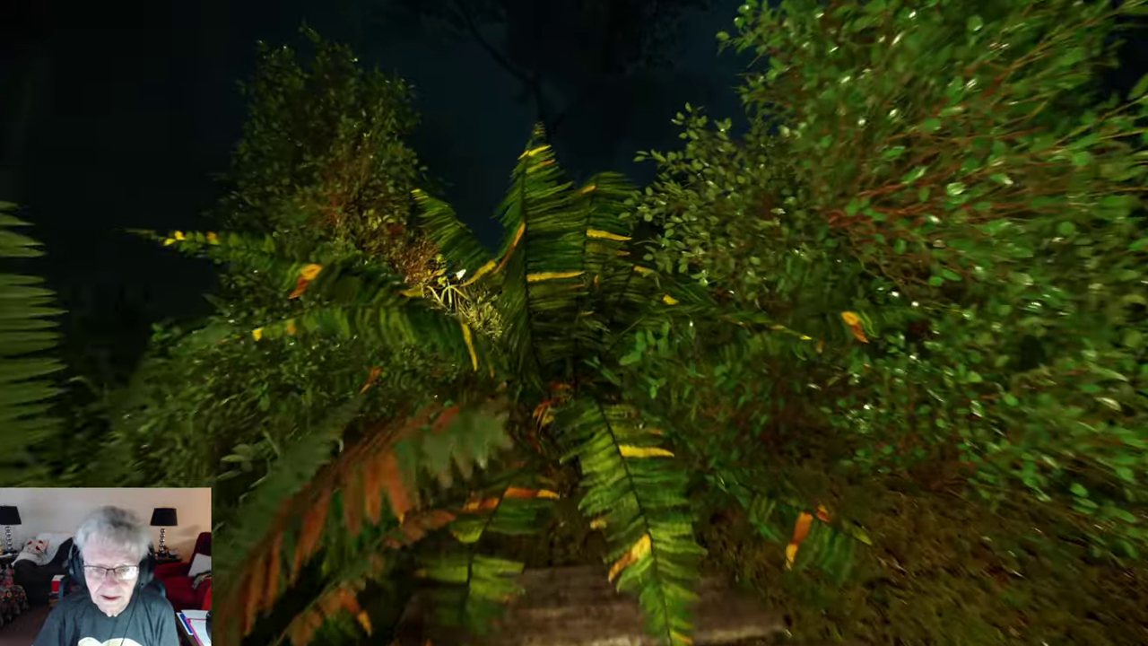
pyautogui.press('w')
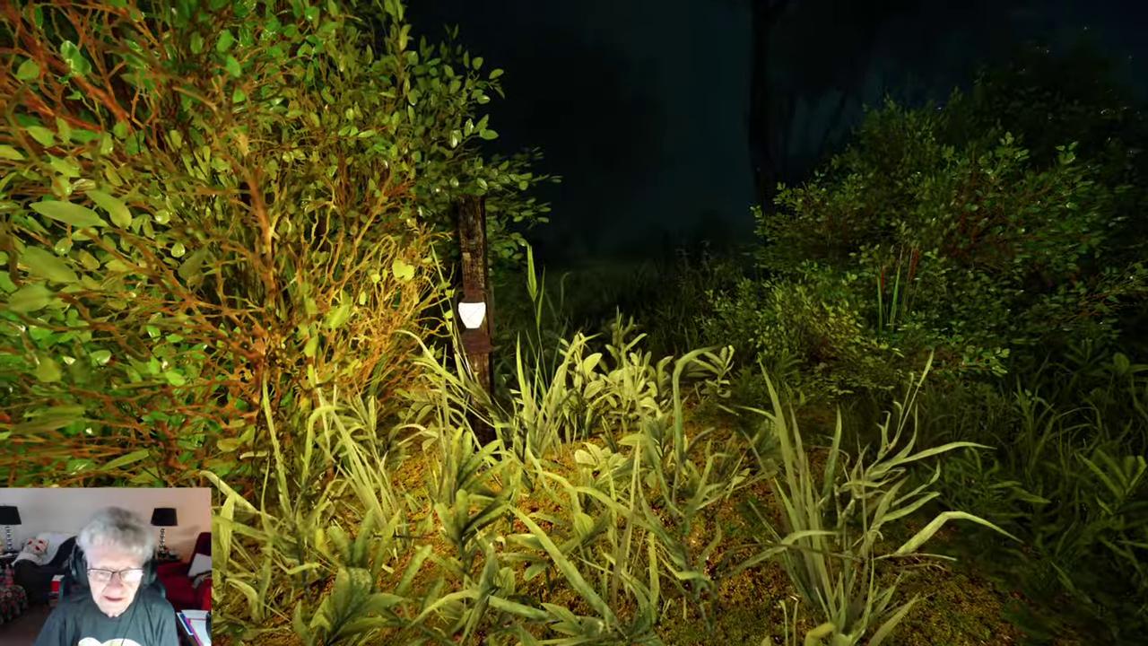
pyautogui.press('w')
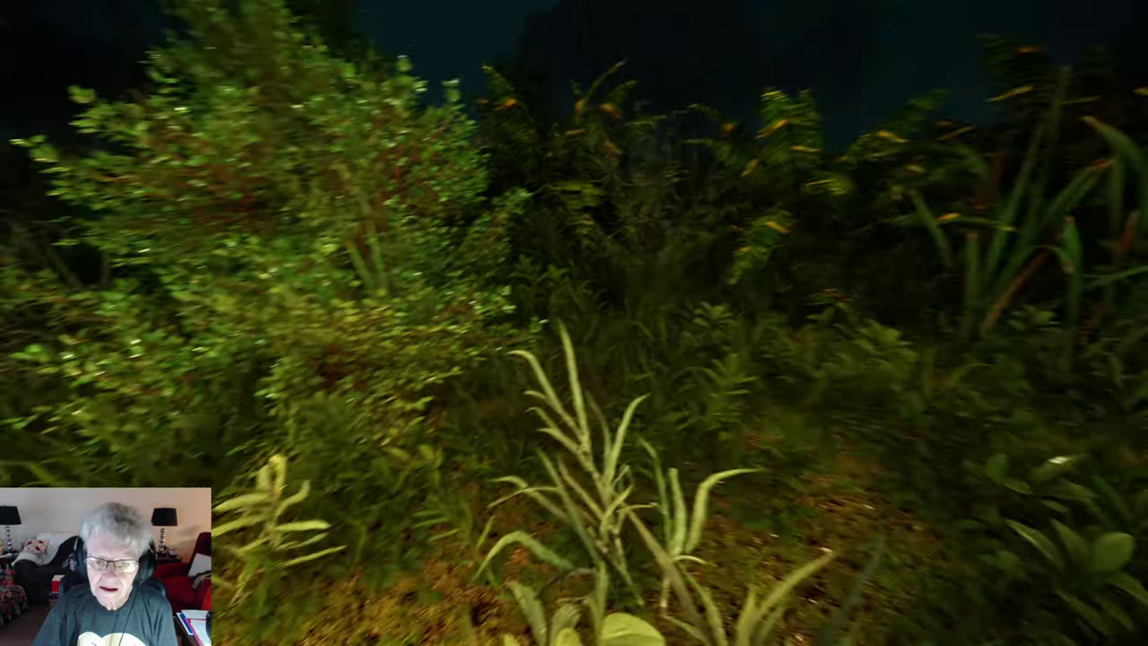
pyautogui.press('w')
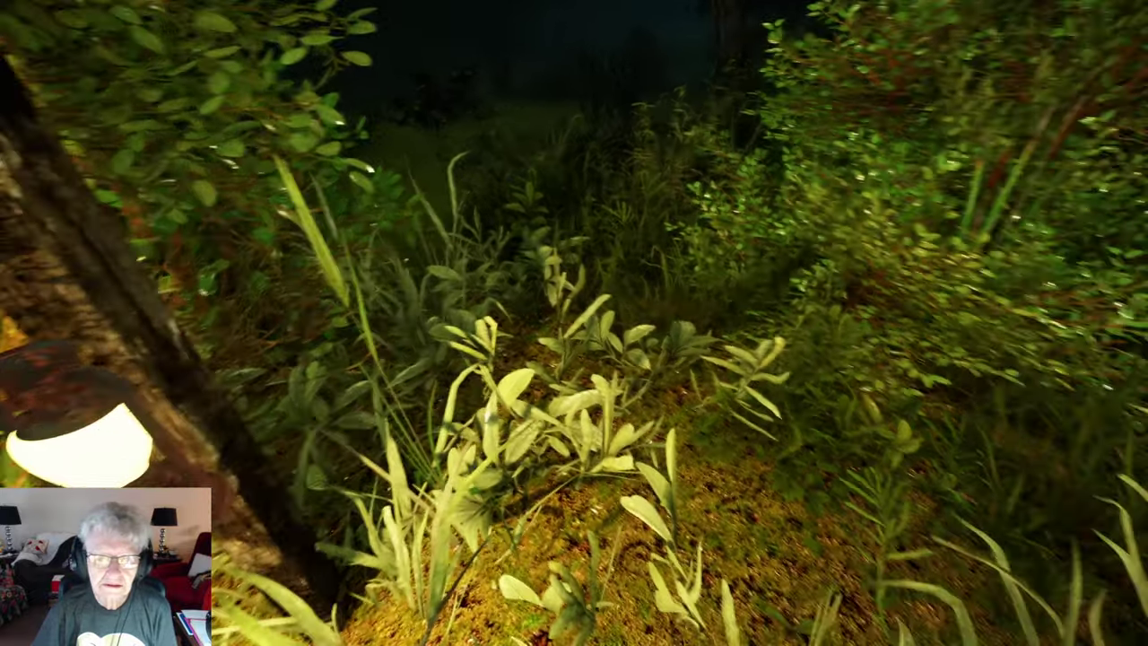
pyautogui.press('w')
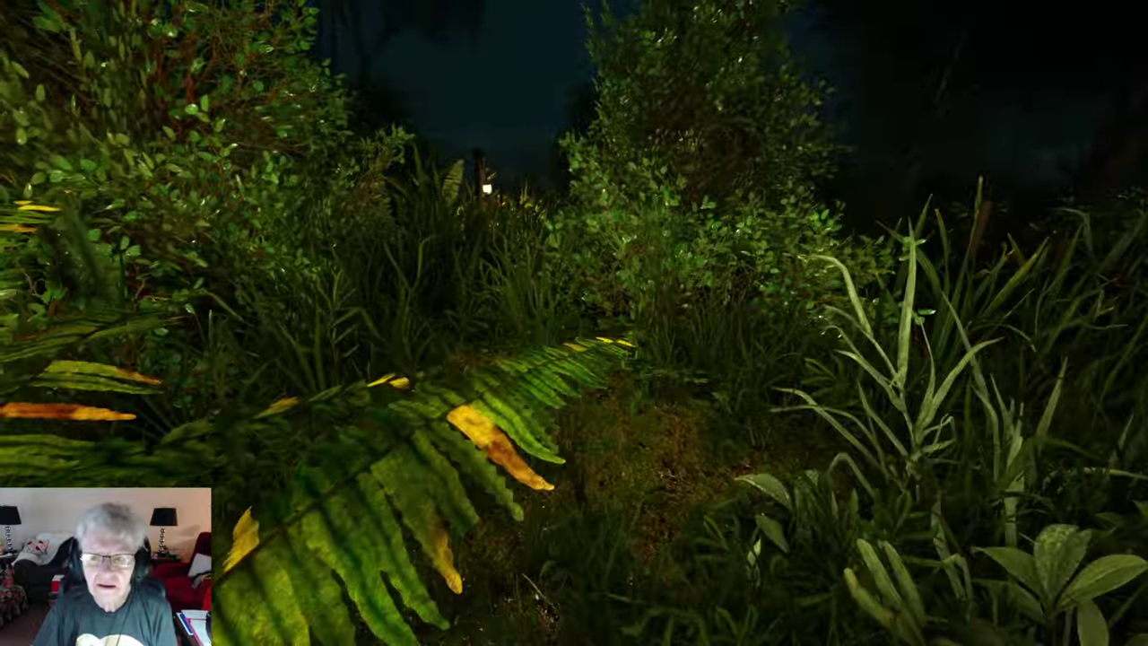
pyautogui.press('w')
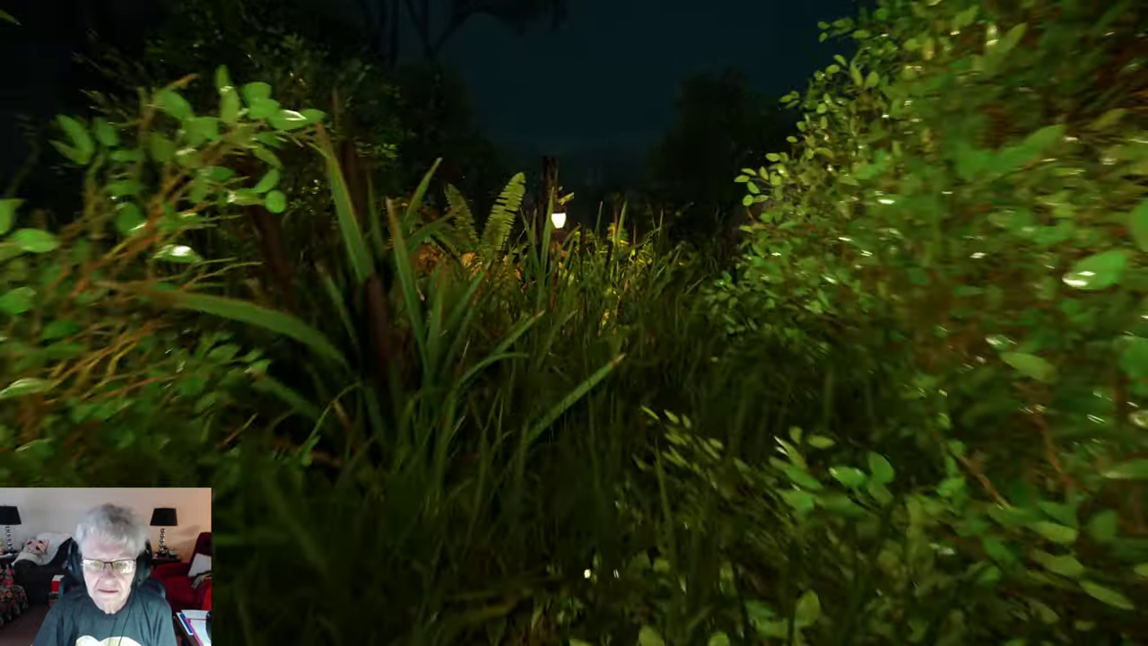
pyautogui.press('w')
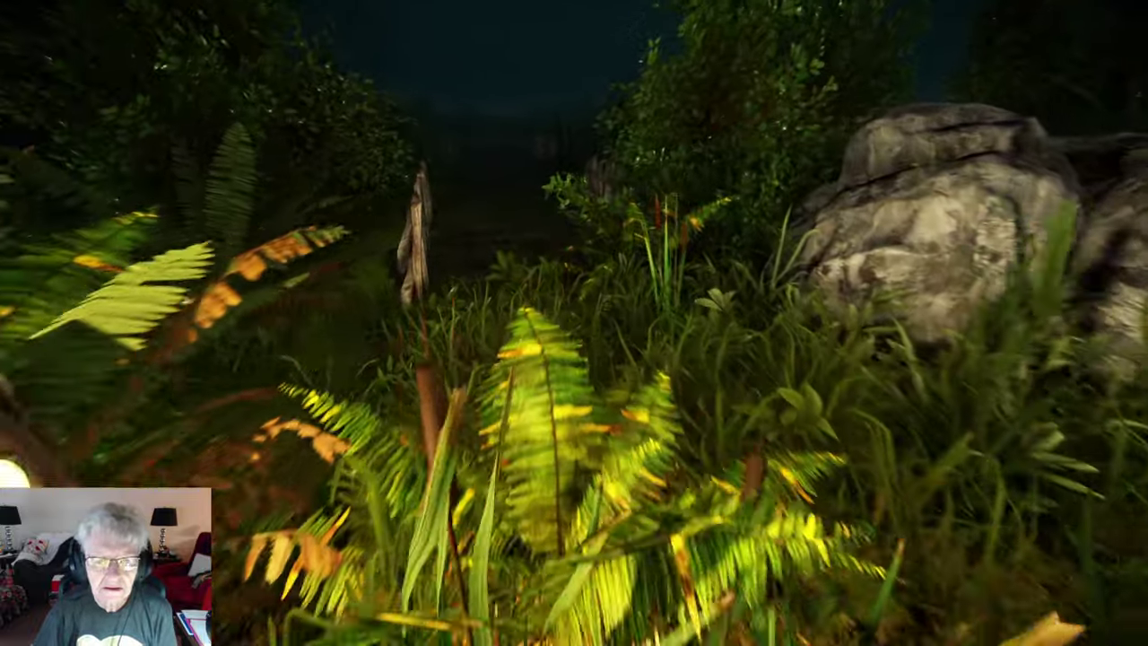
pyautogui.press('w')
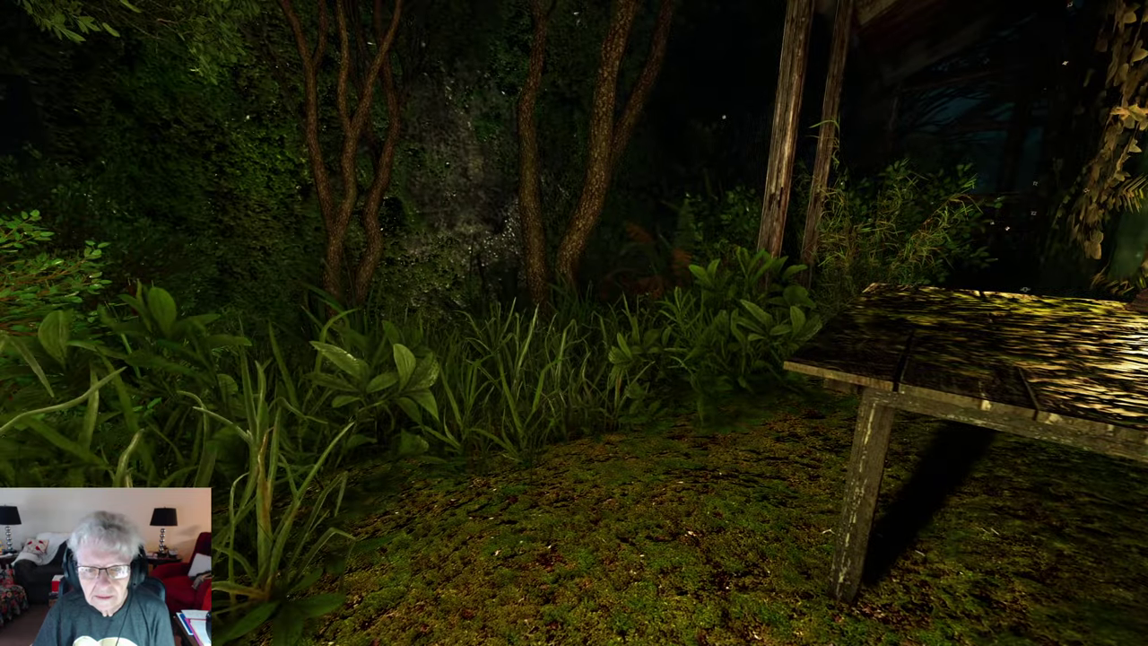
pyautogui.press('w')
pyautogui.press('w')
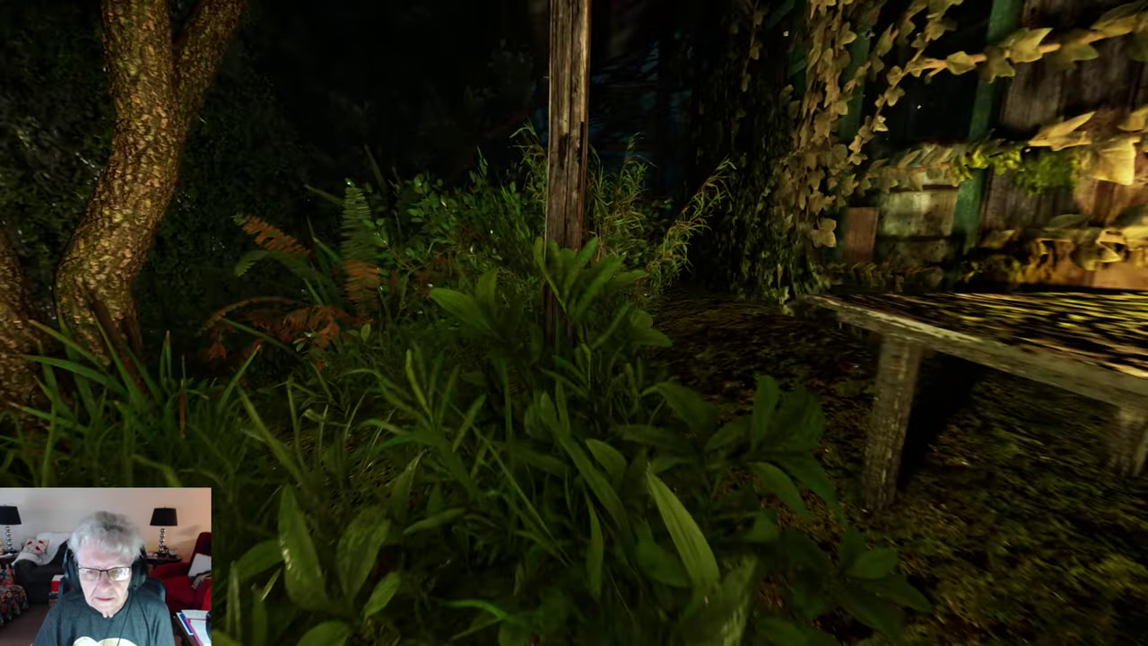
pyautogui.press('w')
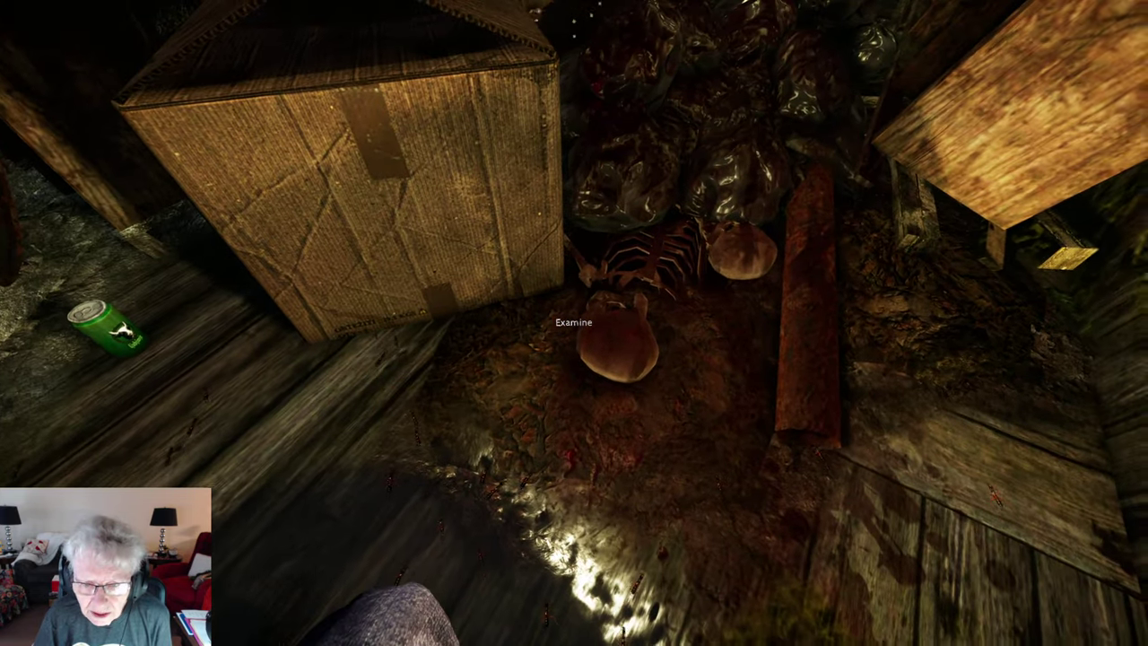
pyautogui.click(574, 323)
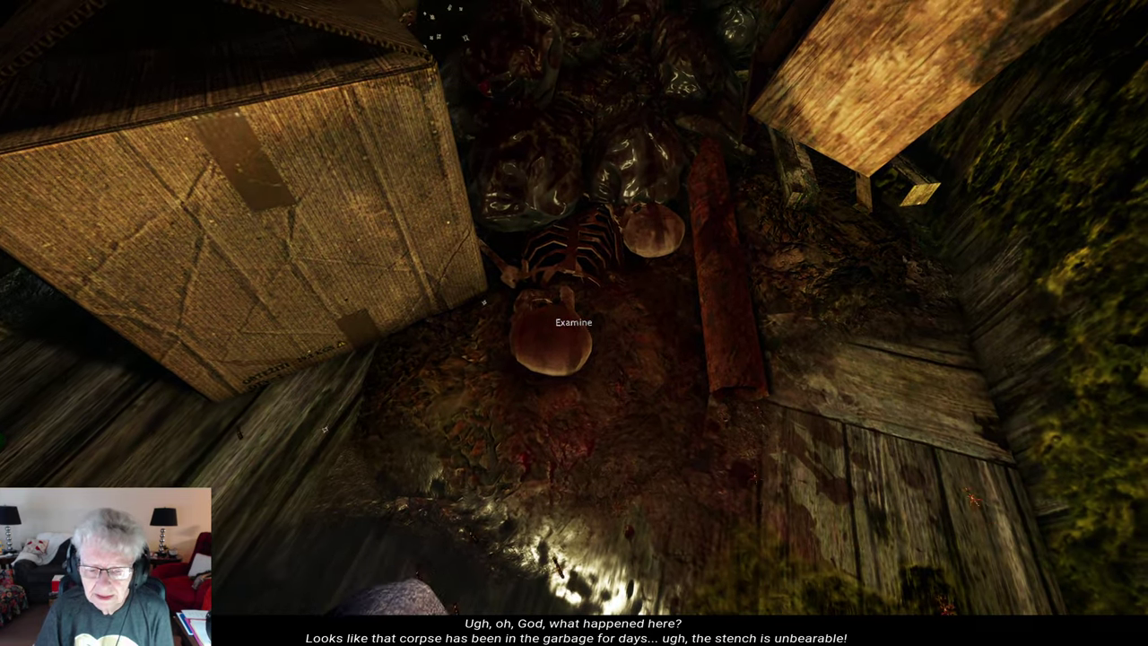